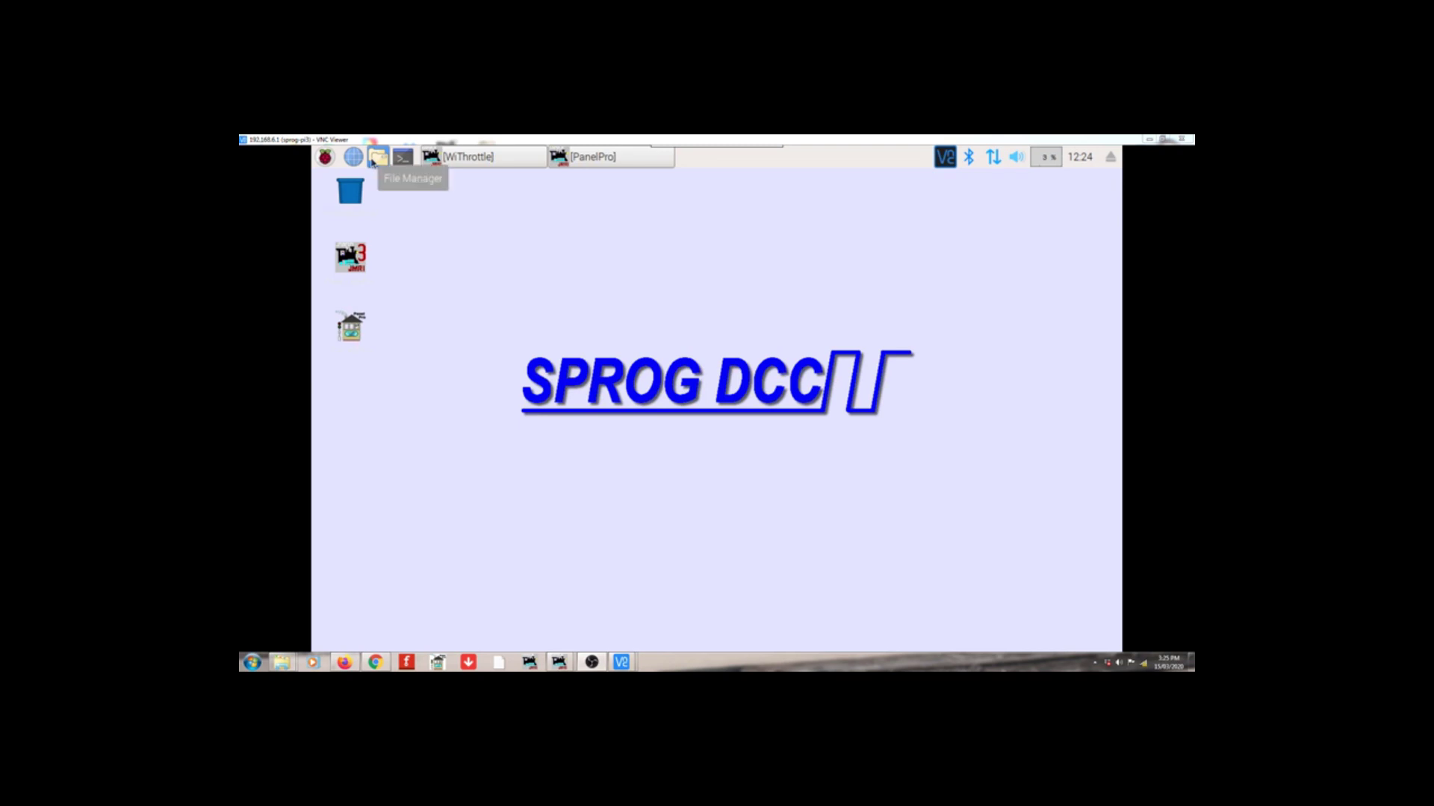
Browse the file manager from the root folder through etc to the hostapd folder.
{"action": "left_click", "coordinate": [378, 157]}
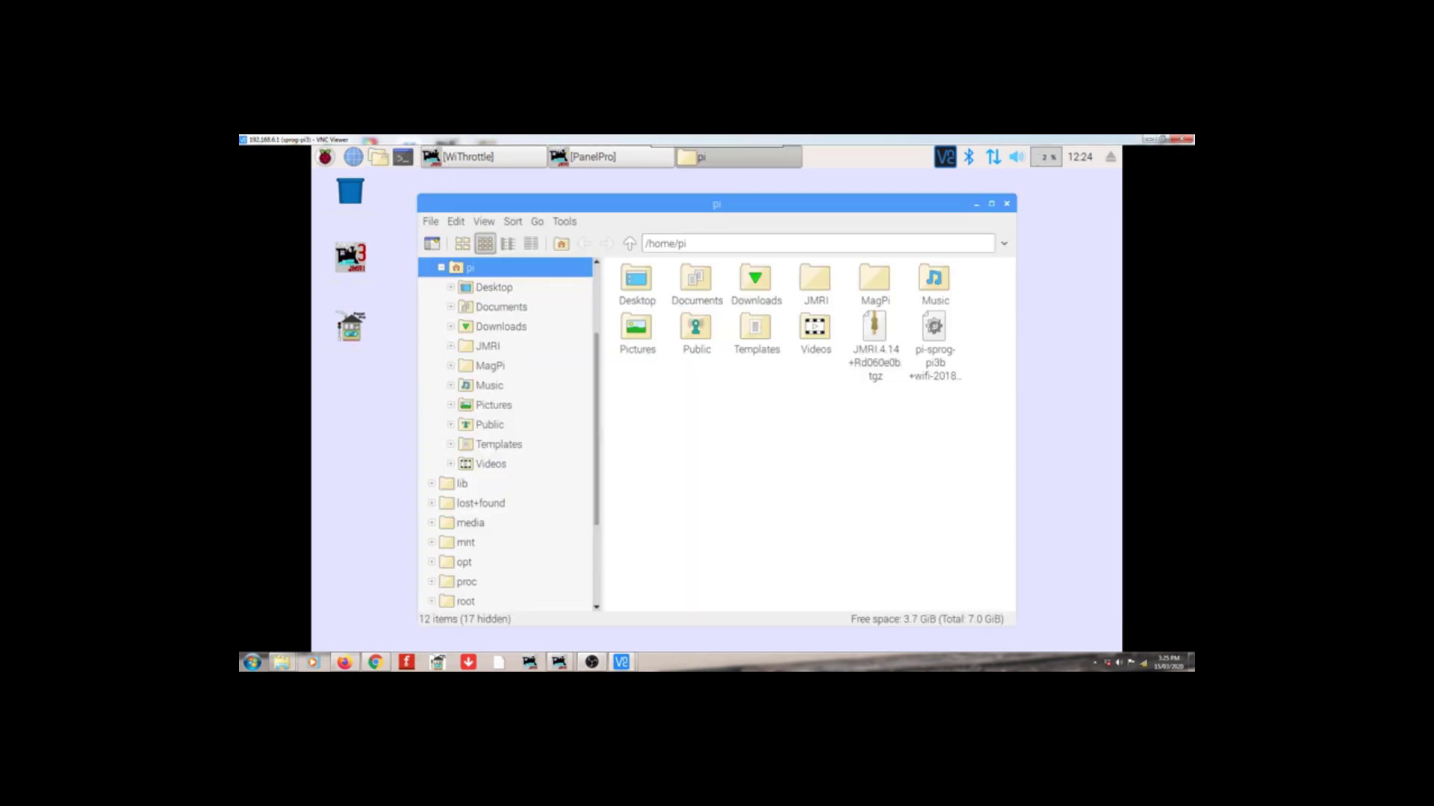
{"action": "left_click", "coordinate": [686, 245]}
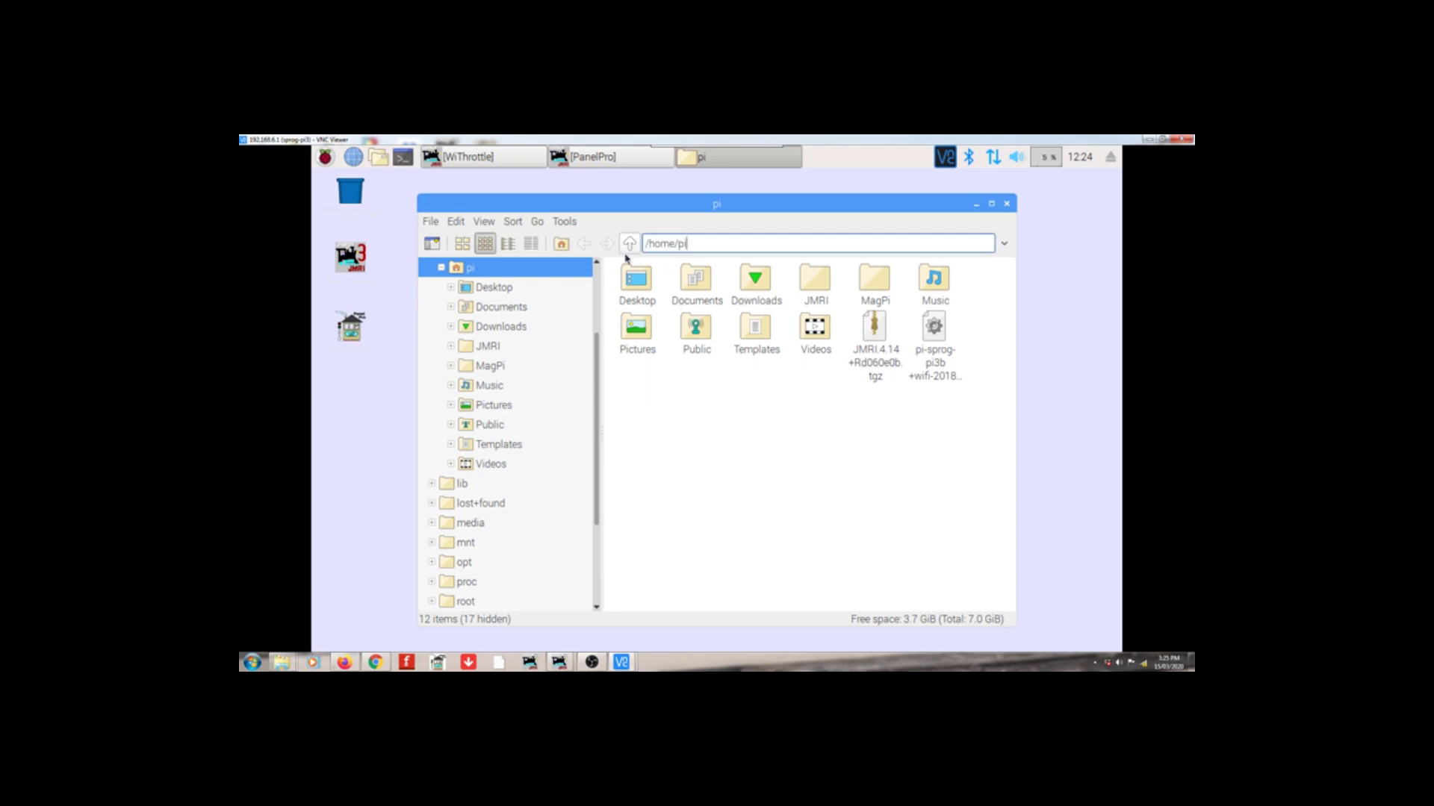
{"action": "key", "text": "BackSpace"}
{"action": "key", "text": "BackSpace"}
{"action": "key", "text": "BackSpace"}
{"action": "key", "text": "BackSpace"}
{"action": "type", "text": "/"}
{"action": "key", "text": "Return"}
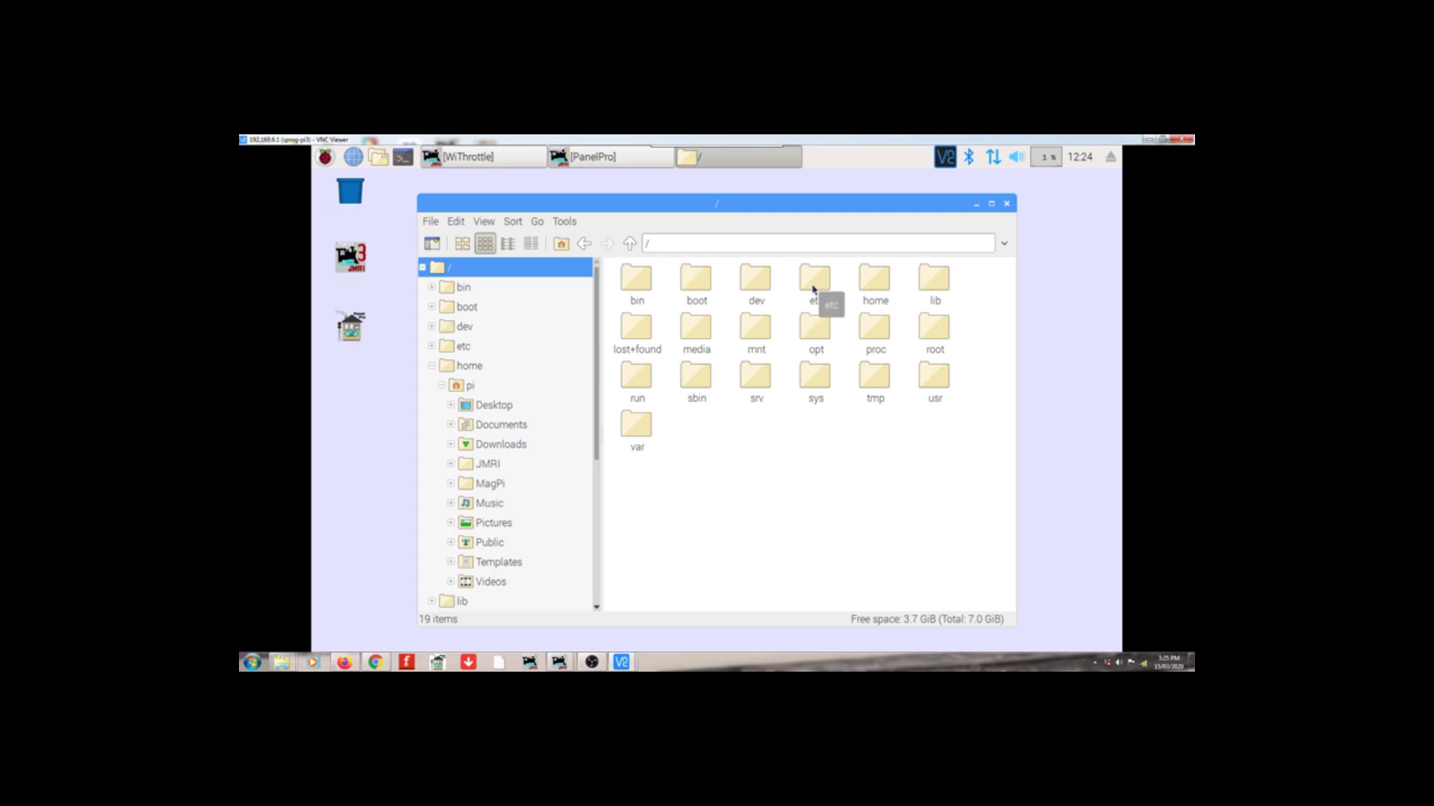
{"action": "double_click", "coordinate": [813, 281]}
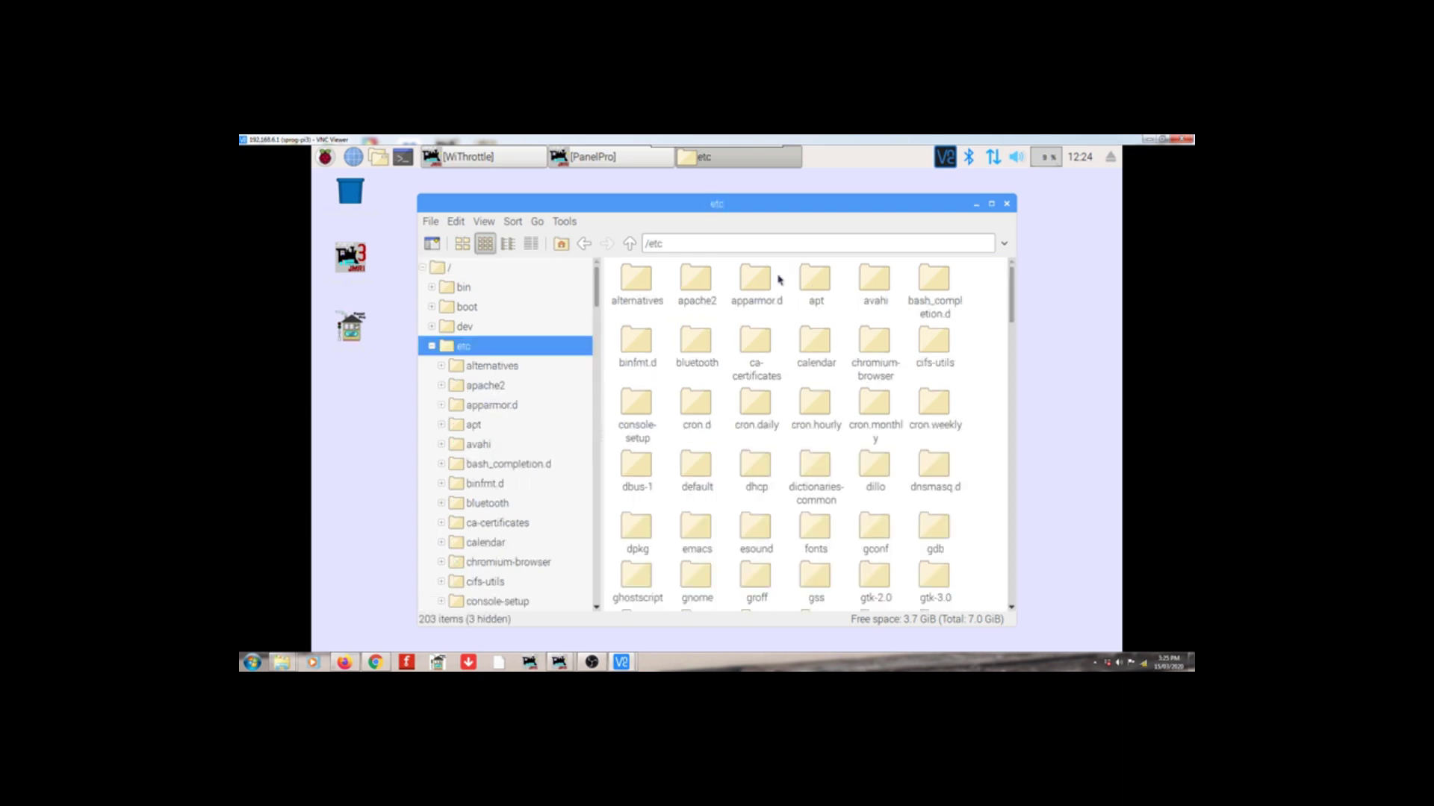
{"action": "scroll", "coordinate": [774, 285], "scroll_direction": "down", "scroll_amount": 2}
{"action": "scroll", "coordinate": [751, 320], "scroll_direction": "down", "scroll_amount": 1}
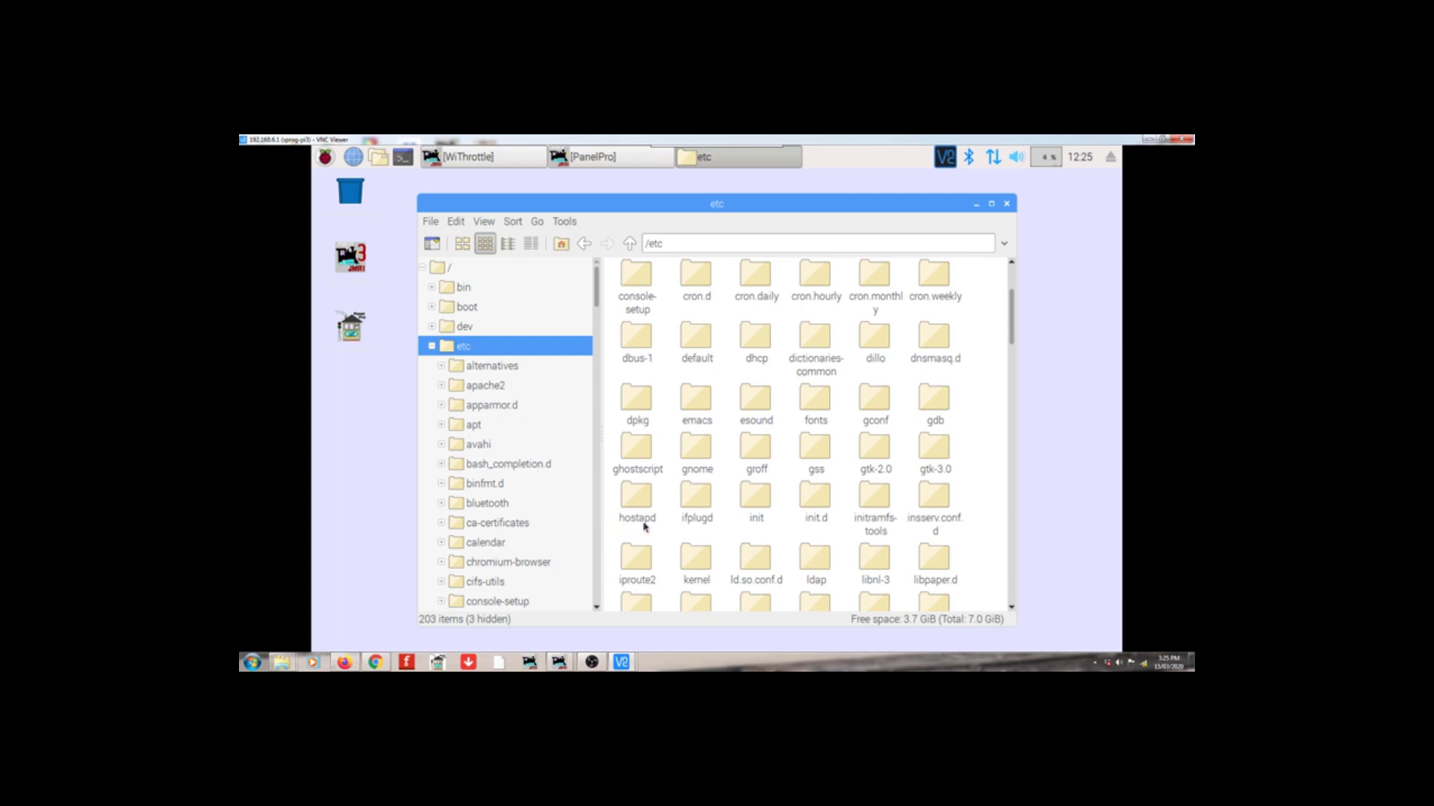
{"action": "double_click", "coordinate": [639, 496]}
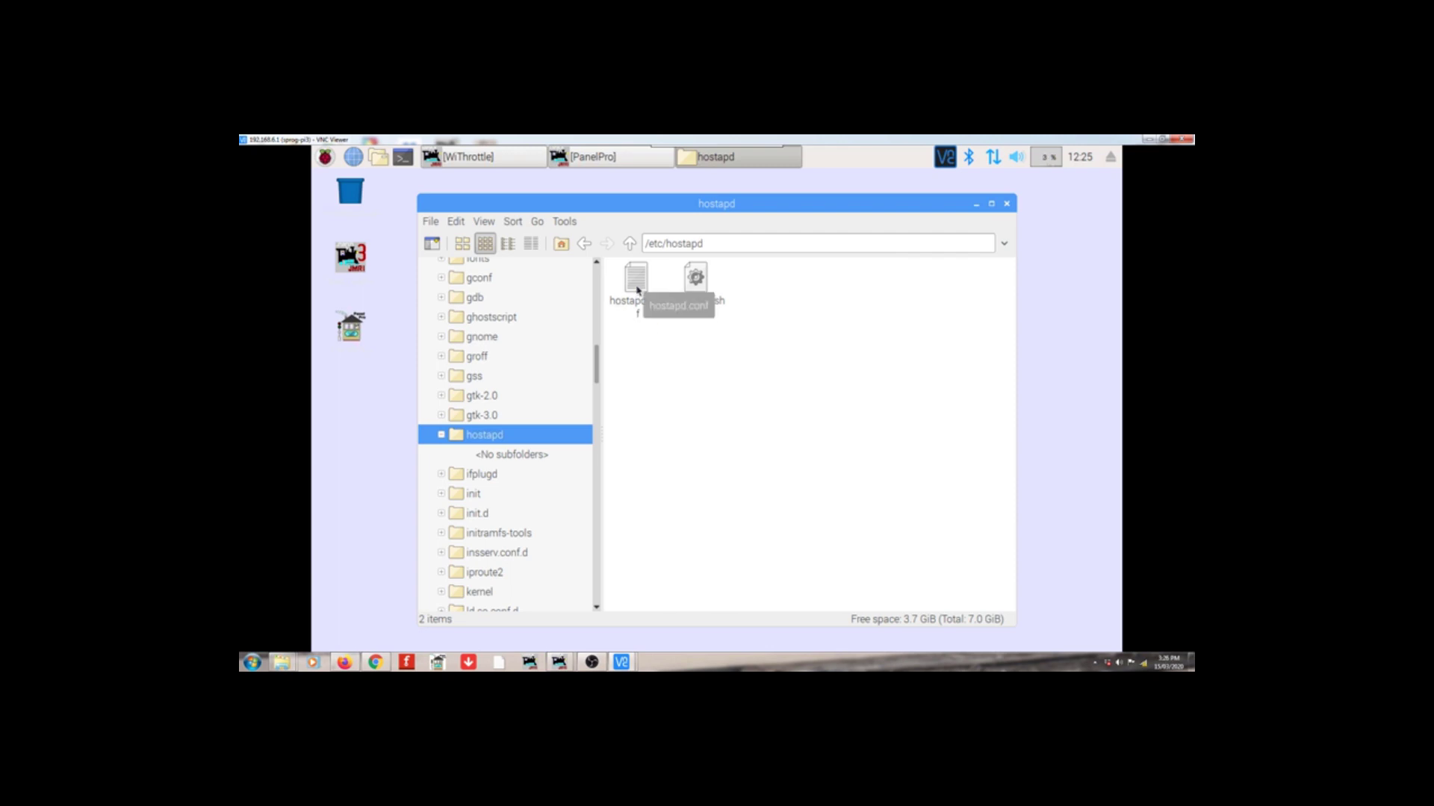
{"action": "double_click", "coordinate": [637, 280]}
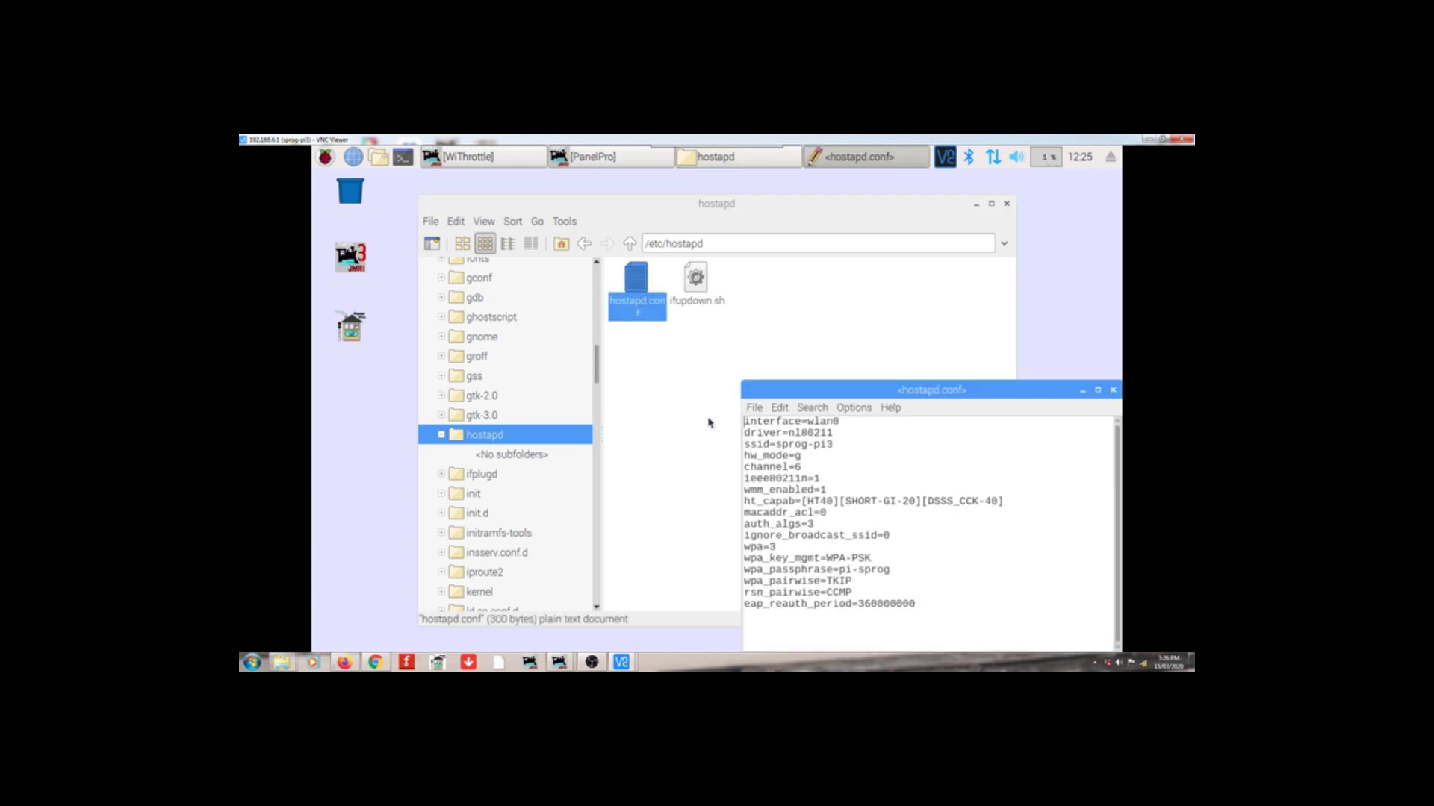
{"action": "left_click_drag", "start_coordinate": [905, 385], "coordinate": [677, 232]}
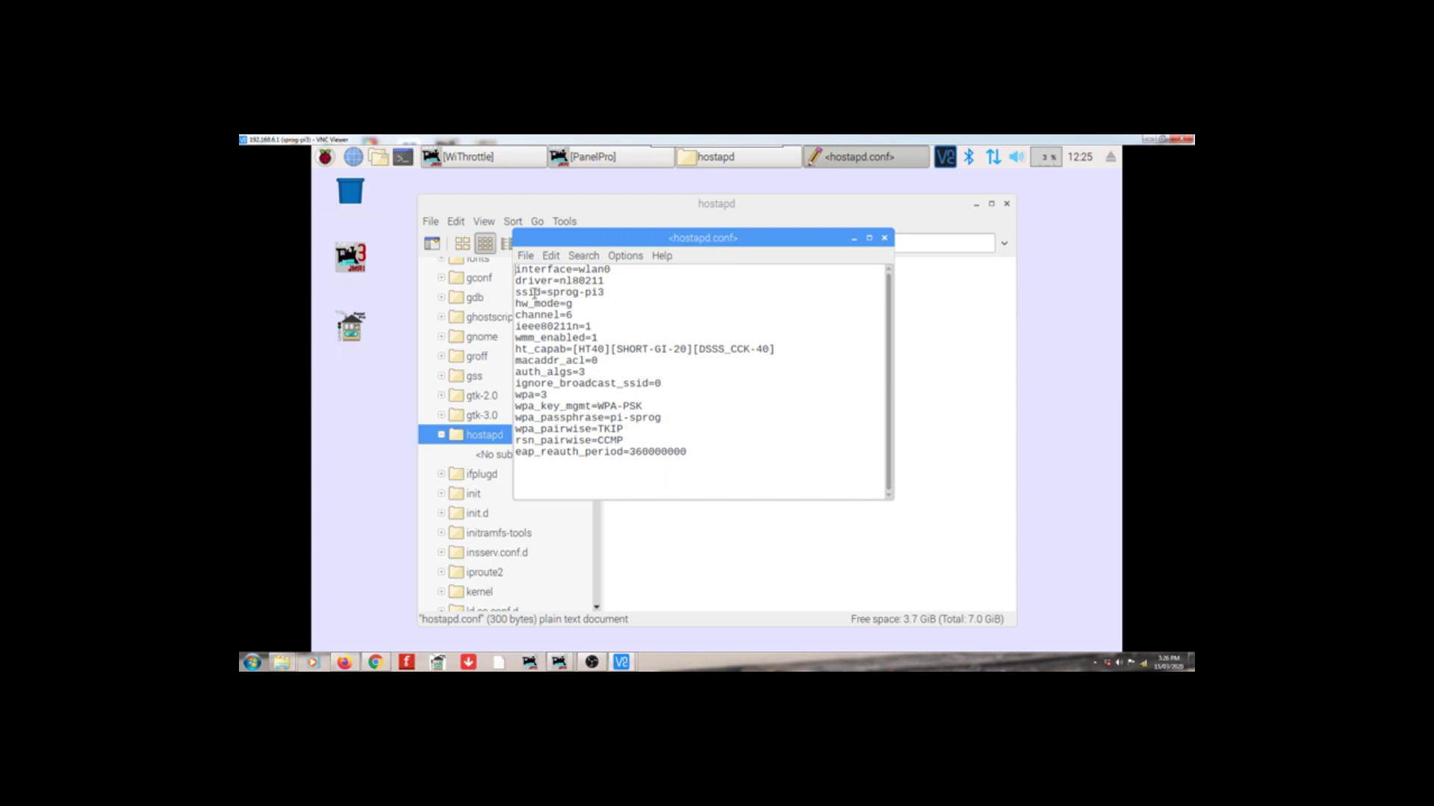
{"action": "left_click", "coordinate": [603, 292]}
{"action": "left_click", "coordinate": [884, 238]}
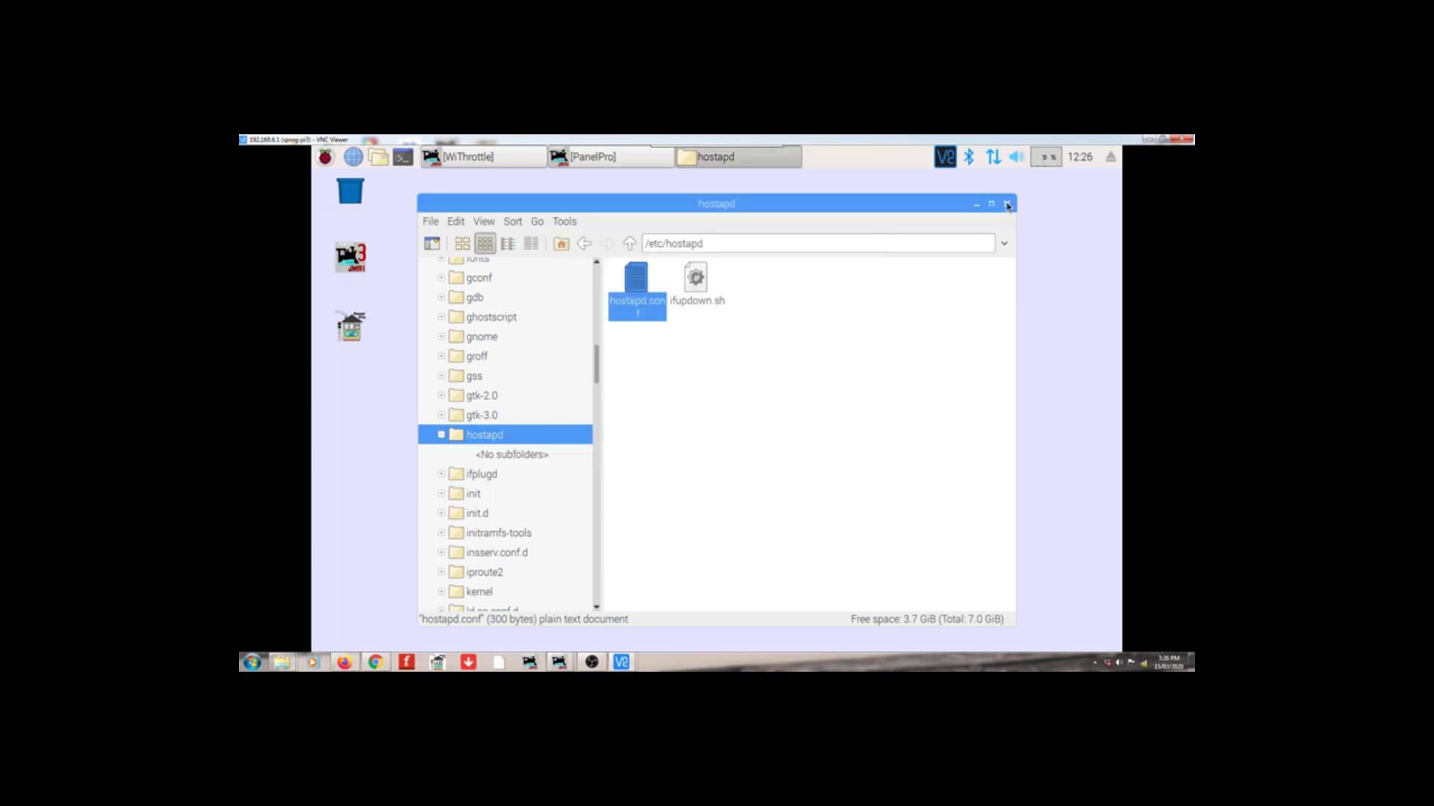
Close the file manager window.
{"action": "left_click", "coordinate": [1007, 205]}
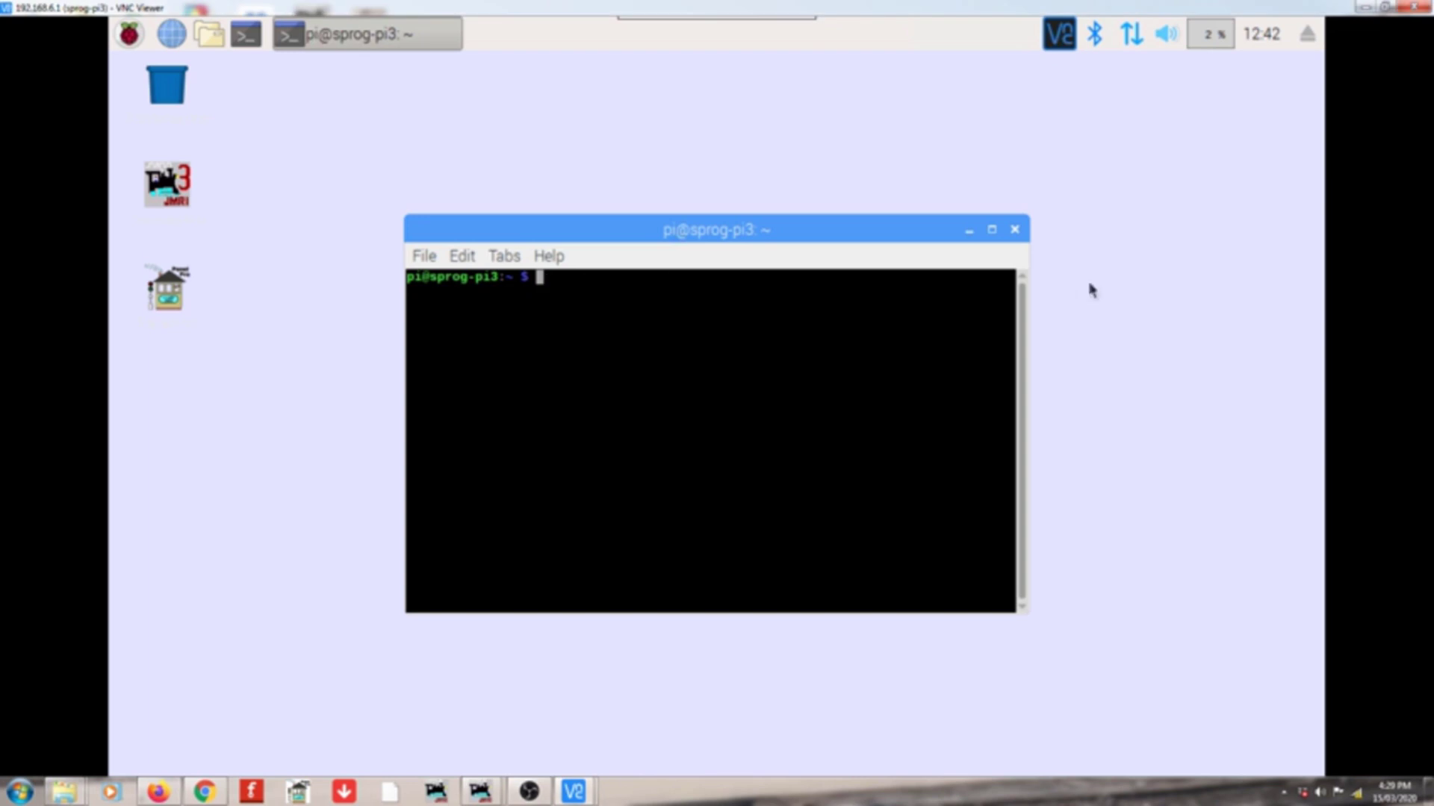
{"action": "type", "text": "sudo nano"}
{"action": "type", "text": " /"}
{"action": "type", "text": "etc"}
{"action": "type", "text": "/h"}
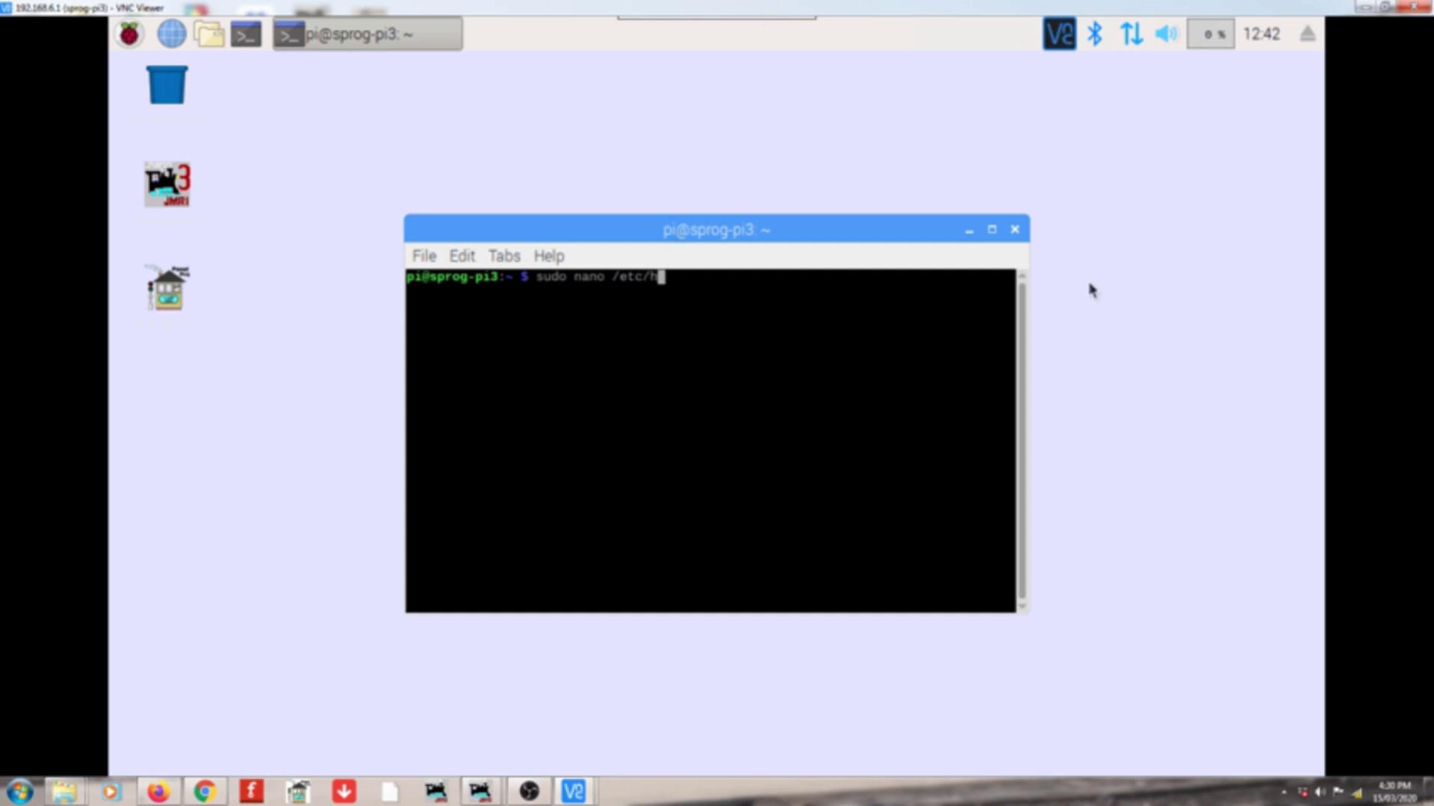
{"action": "type", "text": "osta"}
{"action": "type", "text": "pd/"}
{"action": "type", "text": "hostapd.con"}
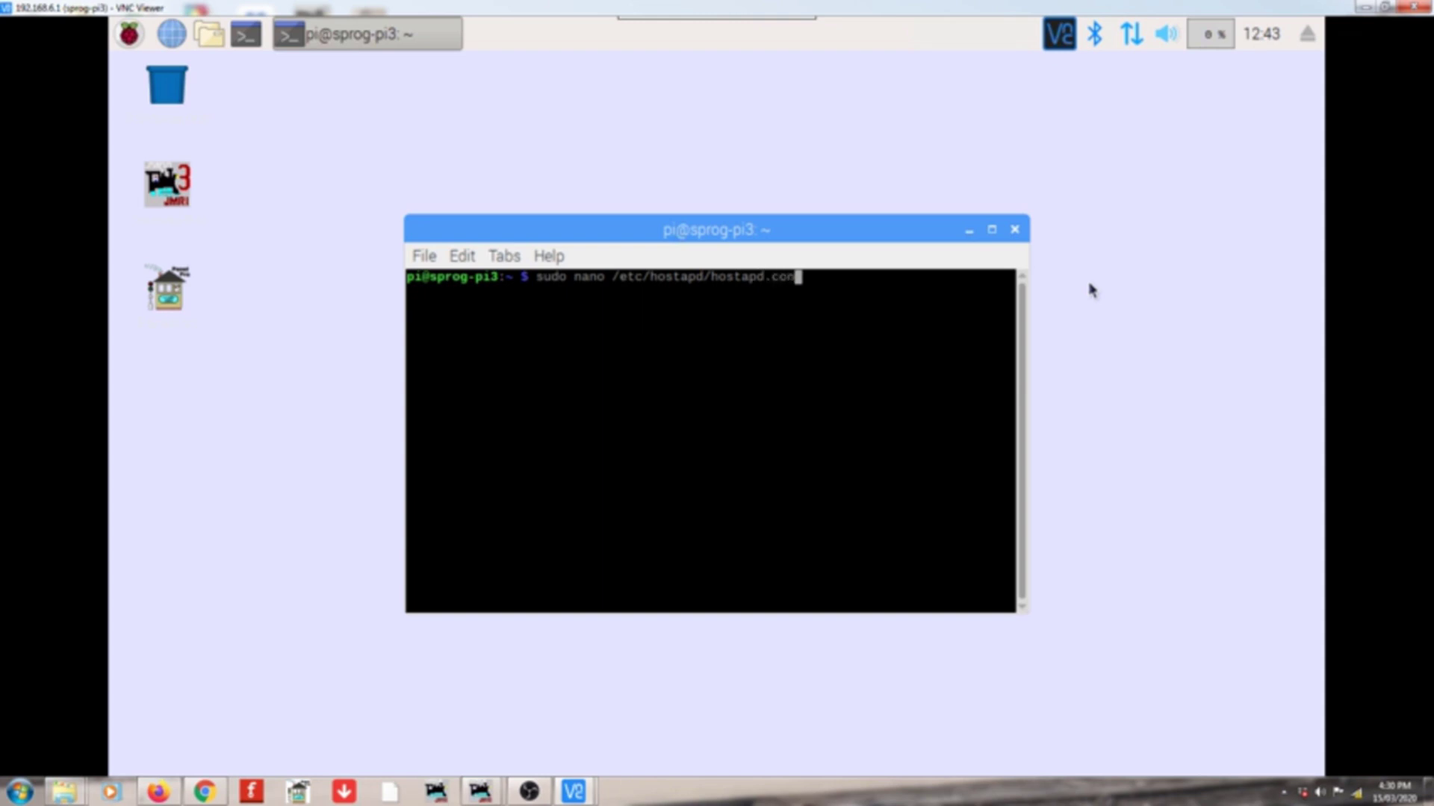
{"action": "type", "text": "f"}
Open hostapd.conf in nano and delete the old ssid value sprog-pi3 to set it to Test.
{"action": "key", "text": "Return"}
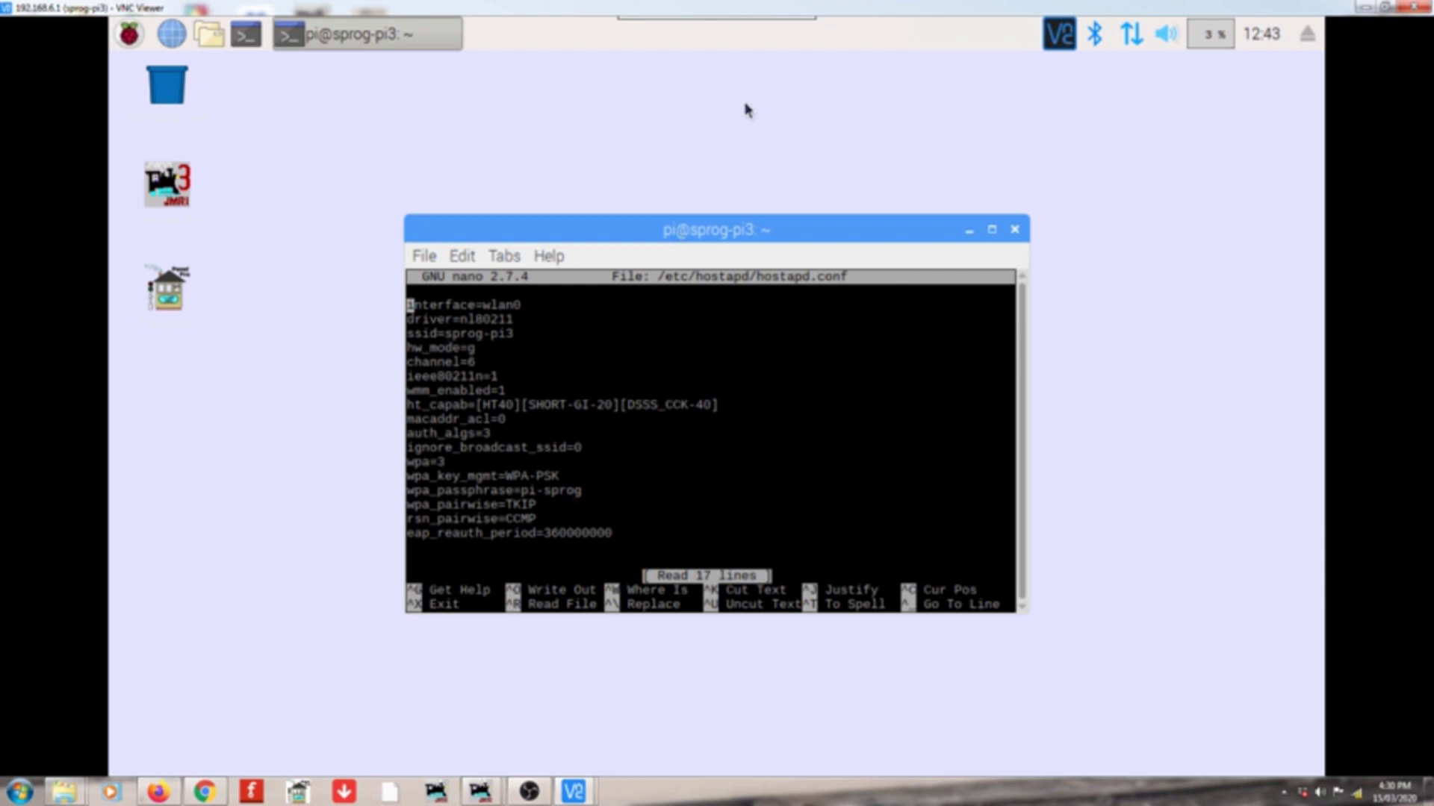
{"action": "key", "text": "Down"}
{"action": "key", "text": "Down"}
{"action": "key", "text": "Down"}
{"action": "key", "text": "Down"}
{"action": "key", "text": "Up"}
{"action": "key", "text": "Up"}
{"action": "key", "text": "Right"}
{"action": "key", "text": "Right"}
{"action": "key", "text": "Right"}
{"action": "key", "text": "Right"}
{"action": "key", "text": "Right"}
{"action": "key", "text": "Delete"}
{"action": "key", "text": "Delete"}
{"action": "key", "text": "Delete"}
{"action": "key", "text": "Delete"}
{"action": "key", "text": "Delete"}
{"action": "key", "text": "Delete"}
{"action": "key", "text": "Delete"}
{"action": "key", "text": "Delete"}
{"action": "key", "text": "Delete"}
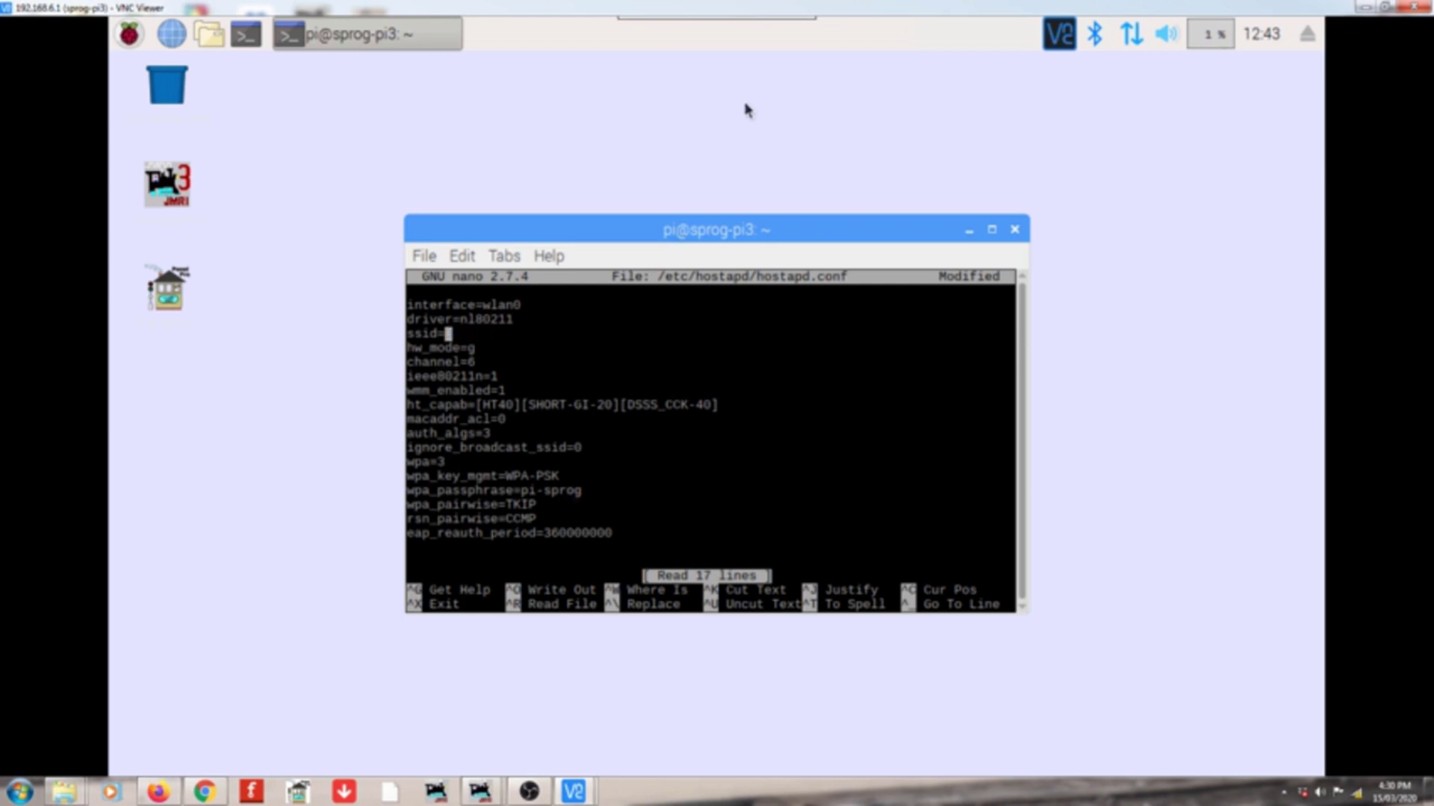
{"action": "type", "text": "Test"}
{"action": "key", "text": "Down"}
{"action": "key", "text": "Down"}
{"action": "key", "text": "Down"}
{"action": "key", "text": "Down"}
{"action": "key", "text": "Down"}
{"action": "key", "text": "Down"}
{"action": "key", "text": "Down"}
{"action": "key", "text": "Down"}
{"action": "key", "text": "Down"}
{"action": "key", "text": "Down"}
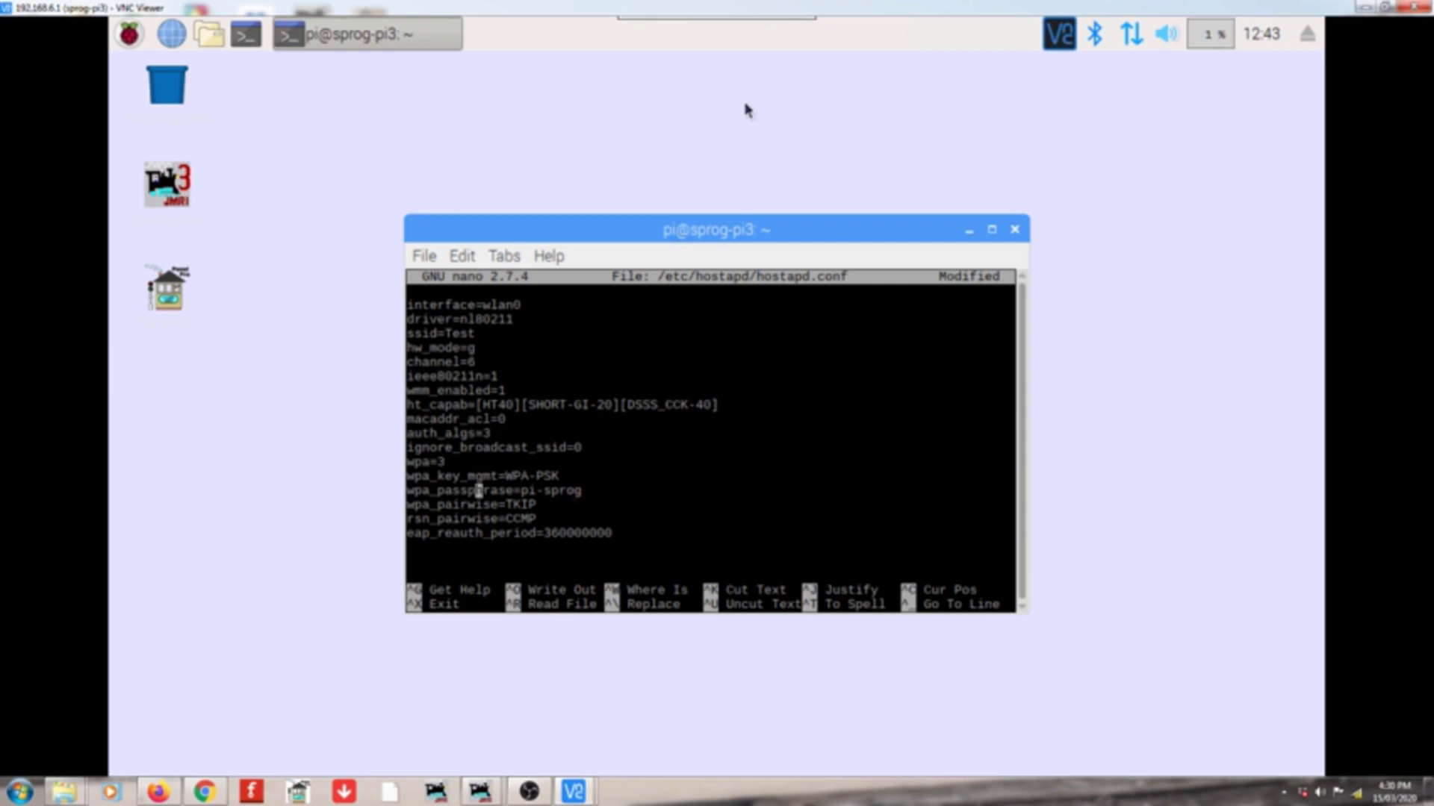
{"action": "key", "text": "Right"}
{"action": "key", "text": "Right"}
{"action": "key", "text": "Right"}
{"action": "key", "text": "Right"}
{"action": "key", "text": "Right"}
{"action": "key", "text": "Right"}
{"action": "key", "text": "Delete"}
{"action": "key", "text": "Delete"}
{"action": "key", "text": "Delete"}
{"action": "key", "text": "Delete"}
{"action": "key", "text": "Delete"}
{"action": "key", "text": "Delete"}
{"action": "key", "text": "Delete"}
{"action": "key", "text": "Delete"}
{"action": "type", "text": "password"}
Exit nano, answering Y to save to /etc/hostapd/hostapd.conf.
{"action": "key", "text": "ctrl+x"}
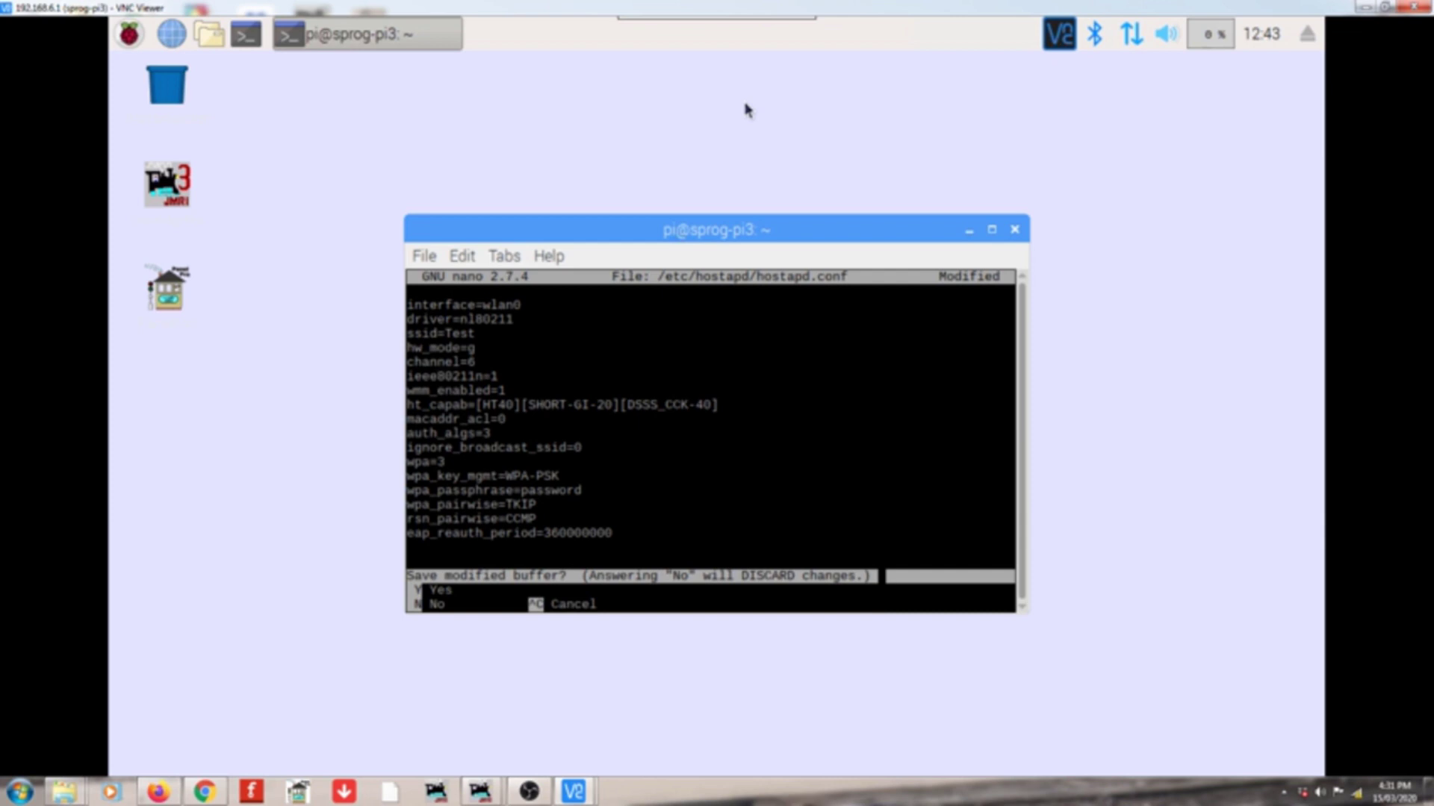
{"action": "key", "text": "y"}
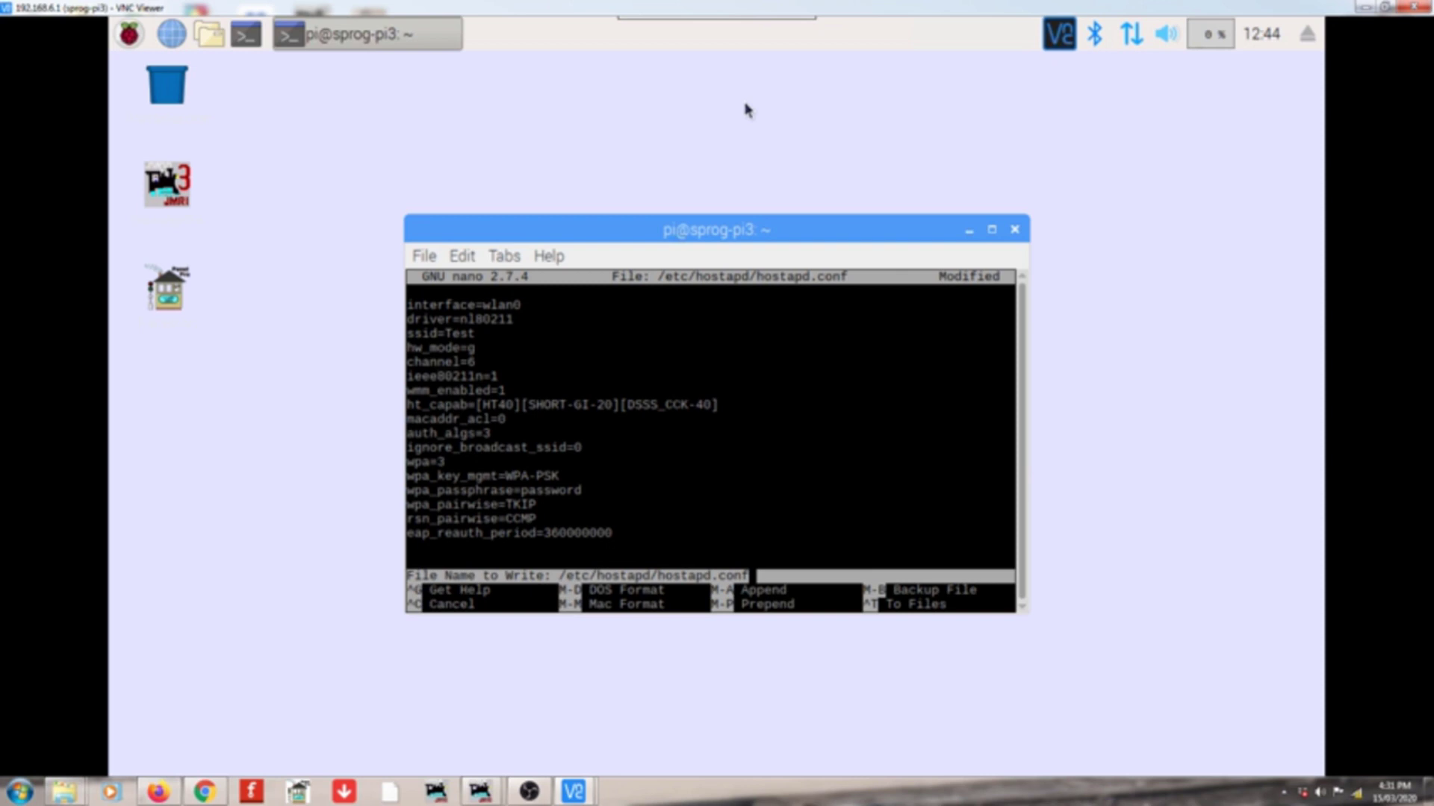
{"action": "key", "text": "Return"}
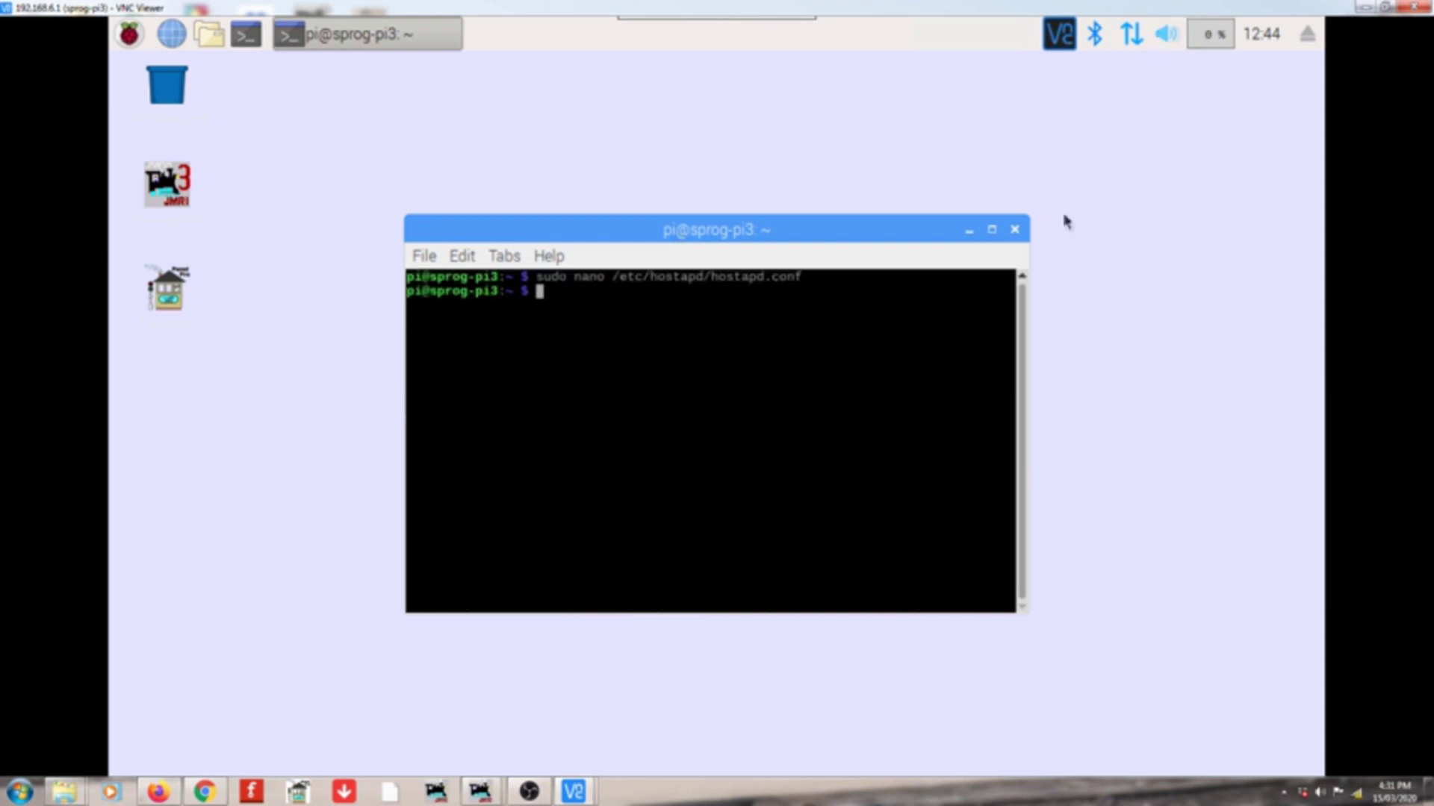
Close the terminal and browse a new file manager window from / to /etc/hostapd.
{"action": "left_click", "coordinate": [1015, 230]}
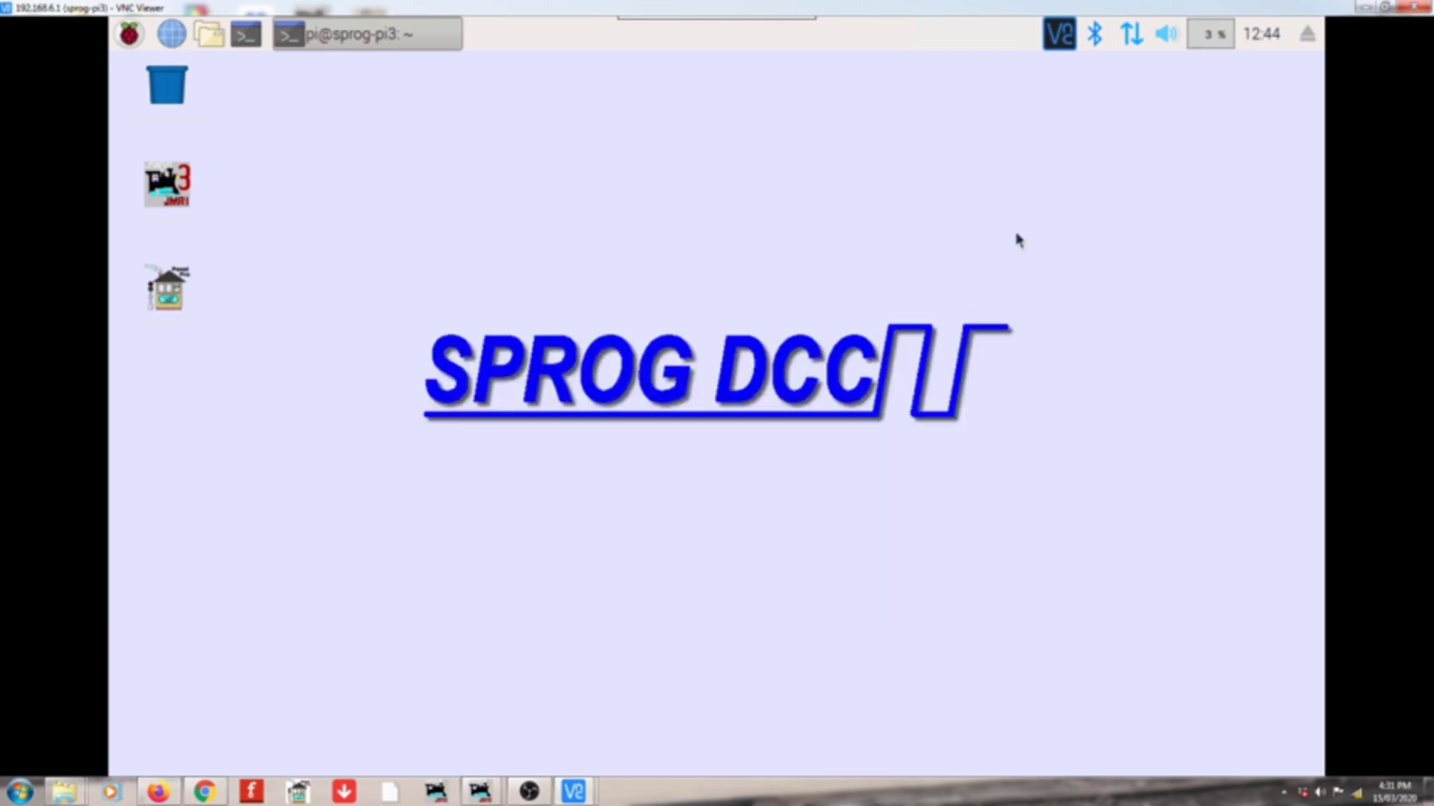
{"action": "left_click", "coordinate": [211, 36]}
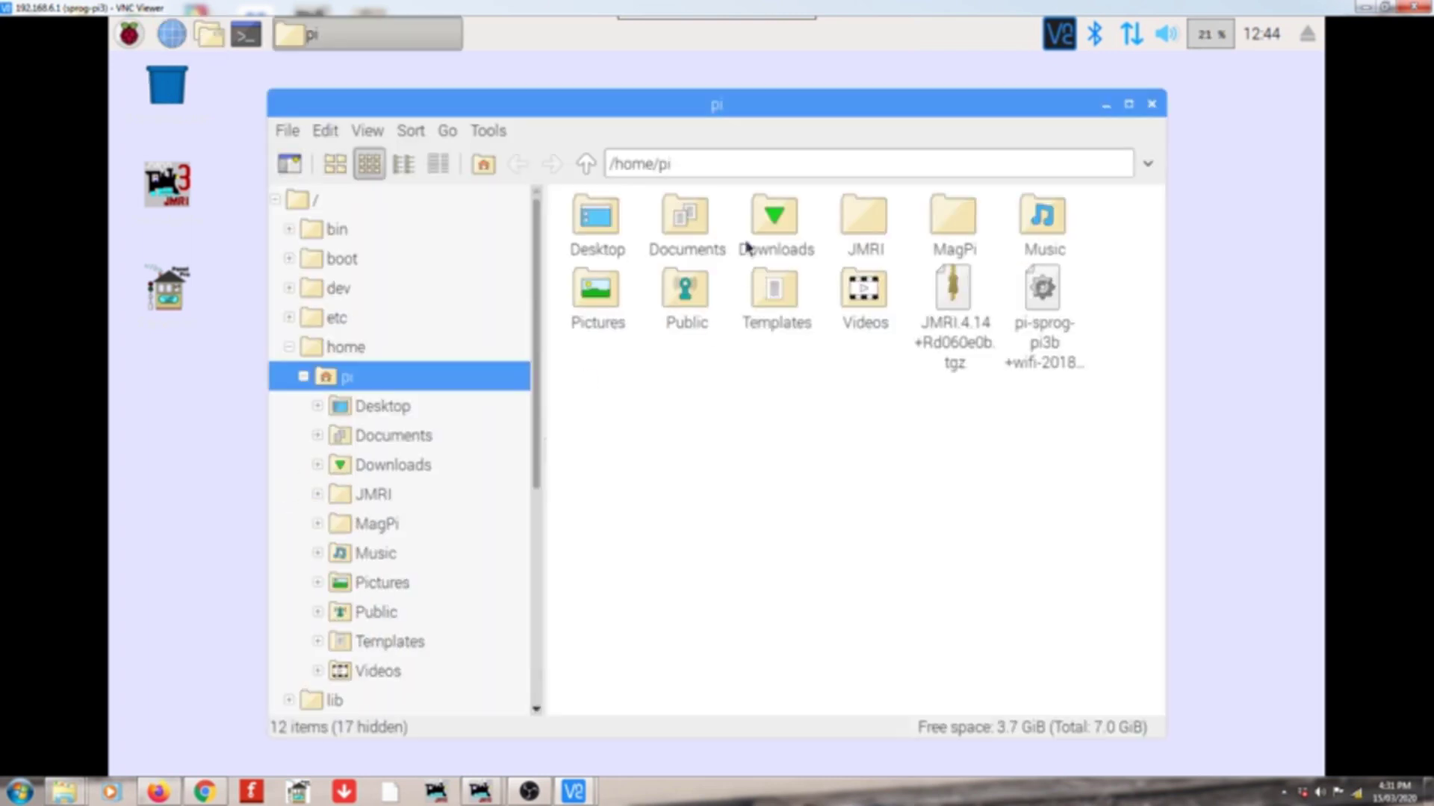
{"action": "left_click", "coordinate": [672, 164]}
{"action": "left_click_drag", "start_coordinate": [672, 163], "coordinate": [607, 164]}
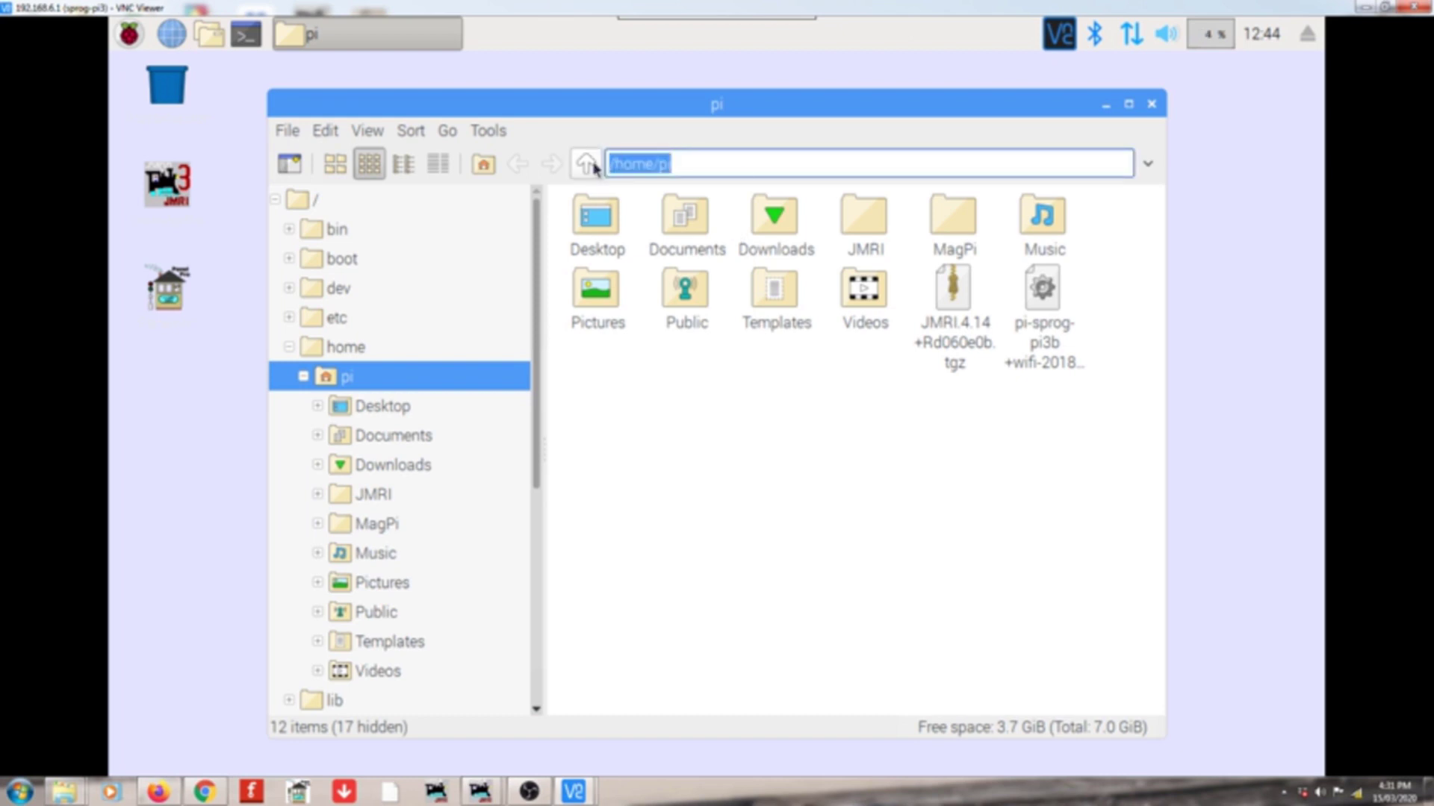
{"action": "key", "text": "BackSpace"}
{"action": "type", "text": "/"}
{"action": "key", "text": "Return"}
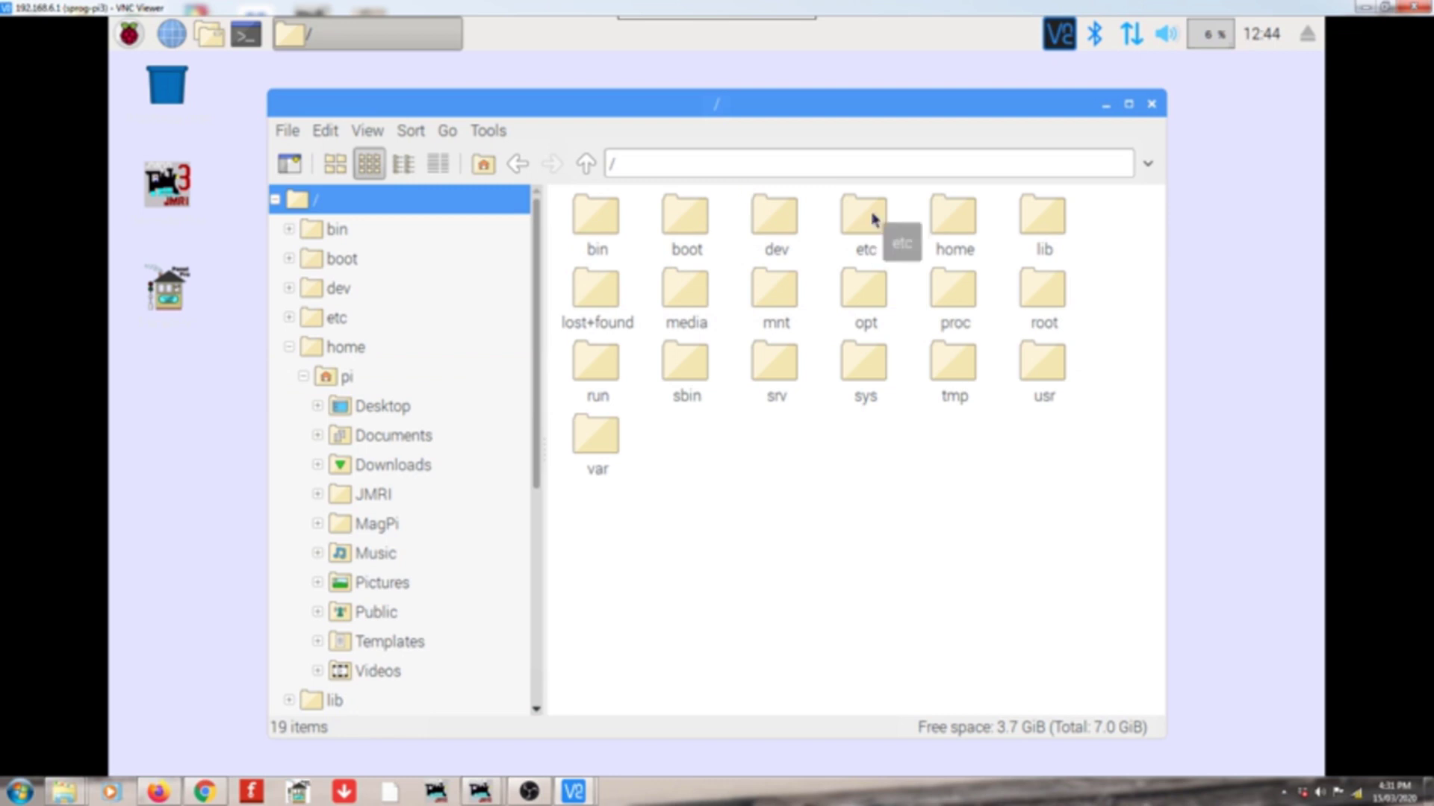
{"action": "double_click", "coordinate": [871, 218]}
{"action": "scroll", "coordinate": [600, 409], "scroll_direction": "down", "scroll_amount": 1}
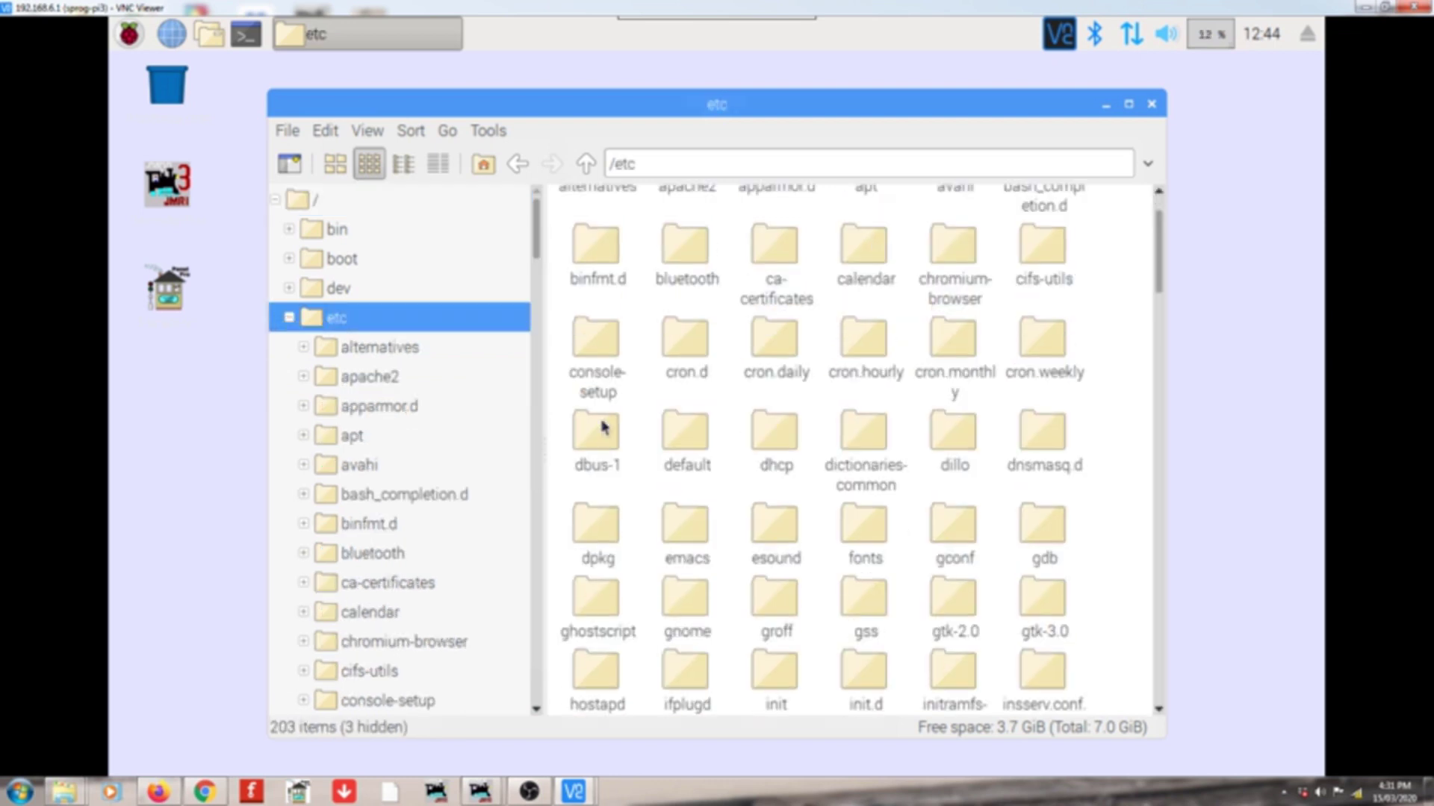
{"action": "double_click", "coordinate": [593, 678]}
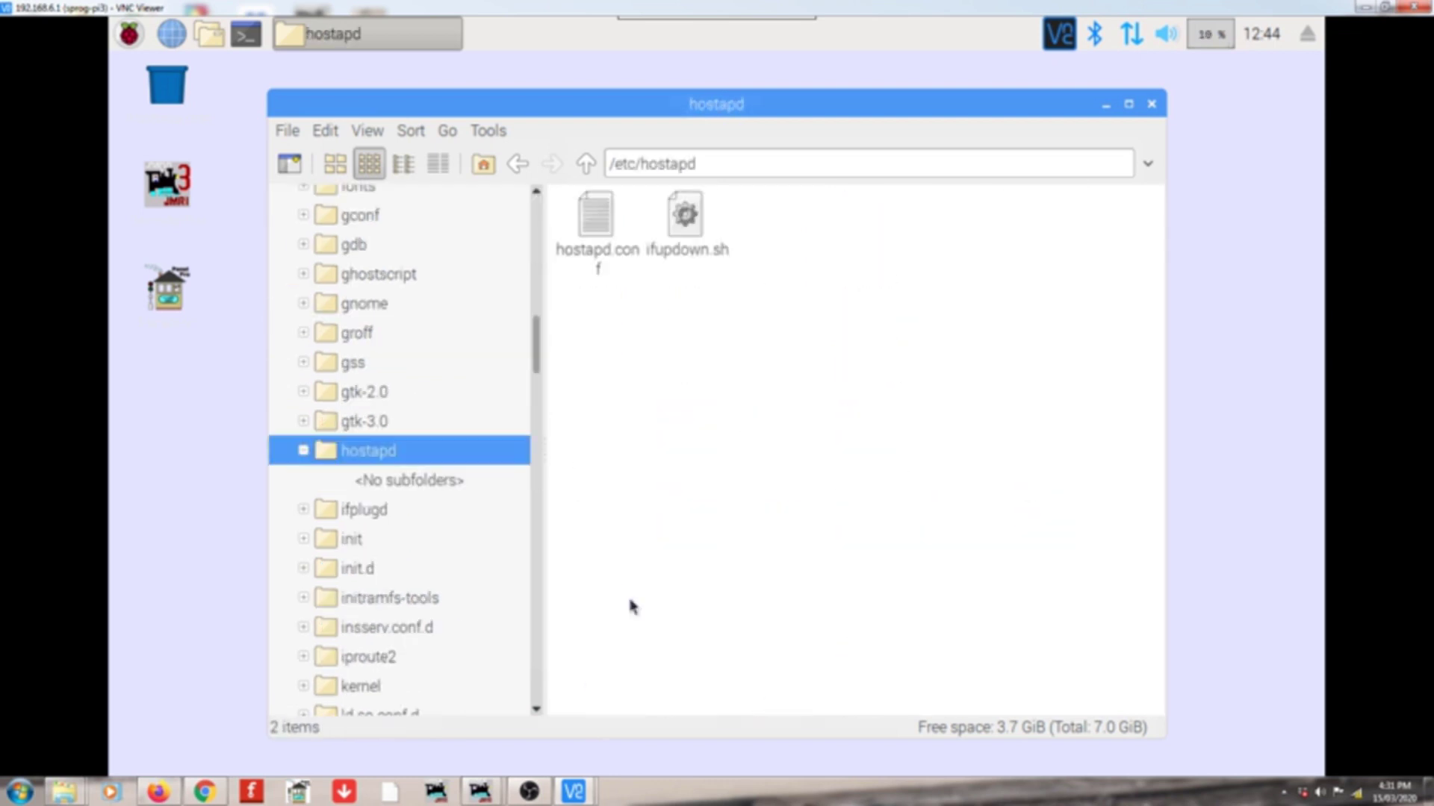
{"action": "double_click", "coordinate": [594, 235]}
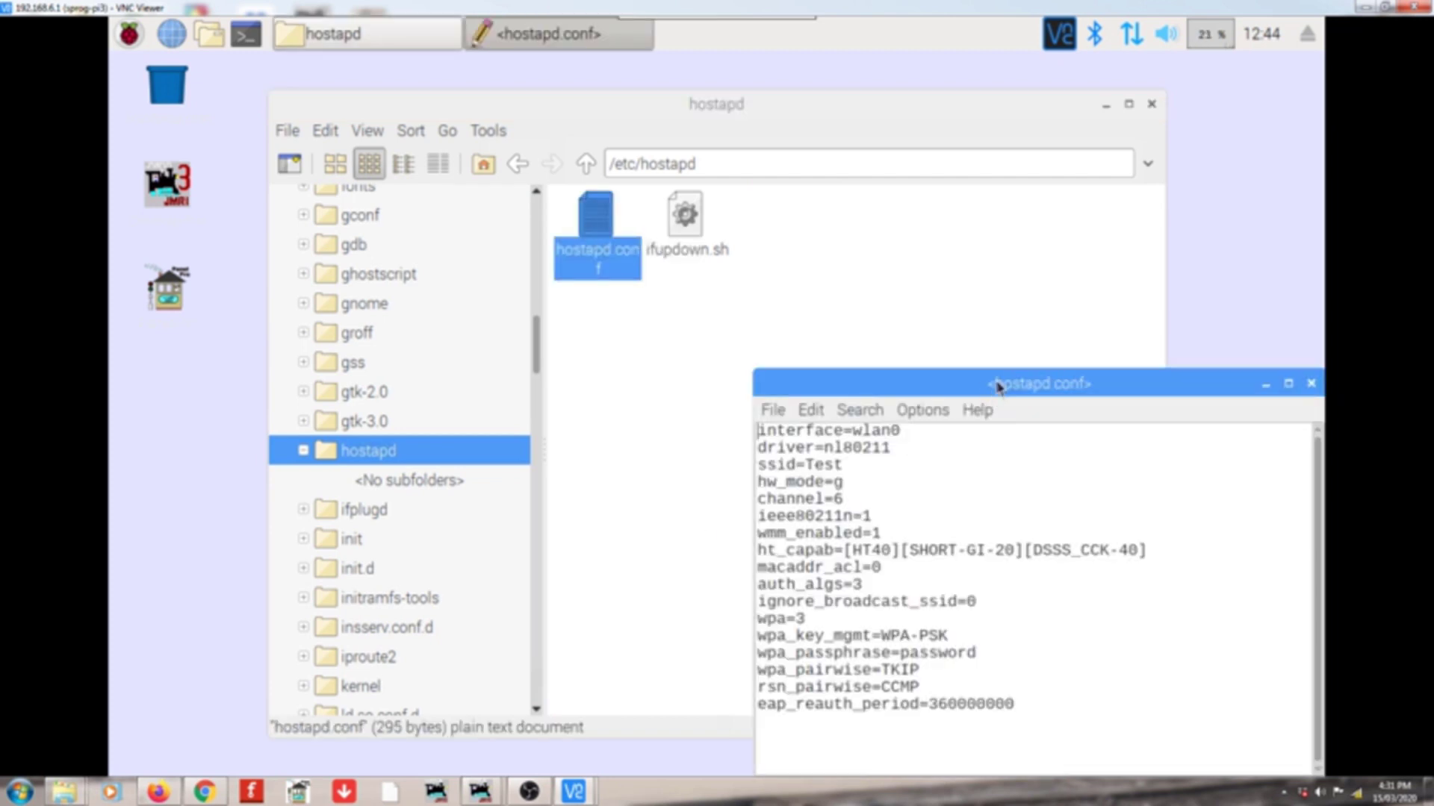
{"action": "left_click_drag", "start_coordinate": [993, 380], "coordinate": [692, 233]}
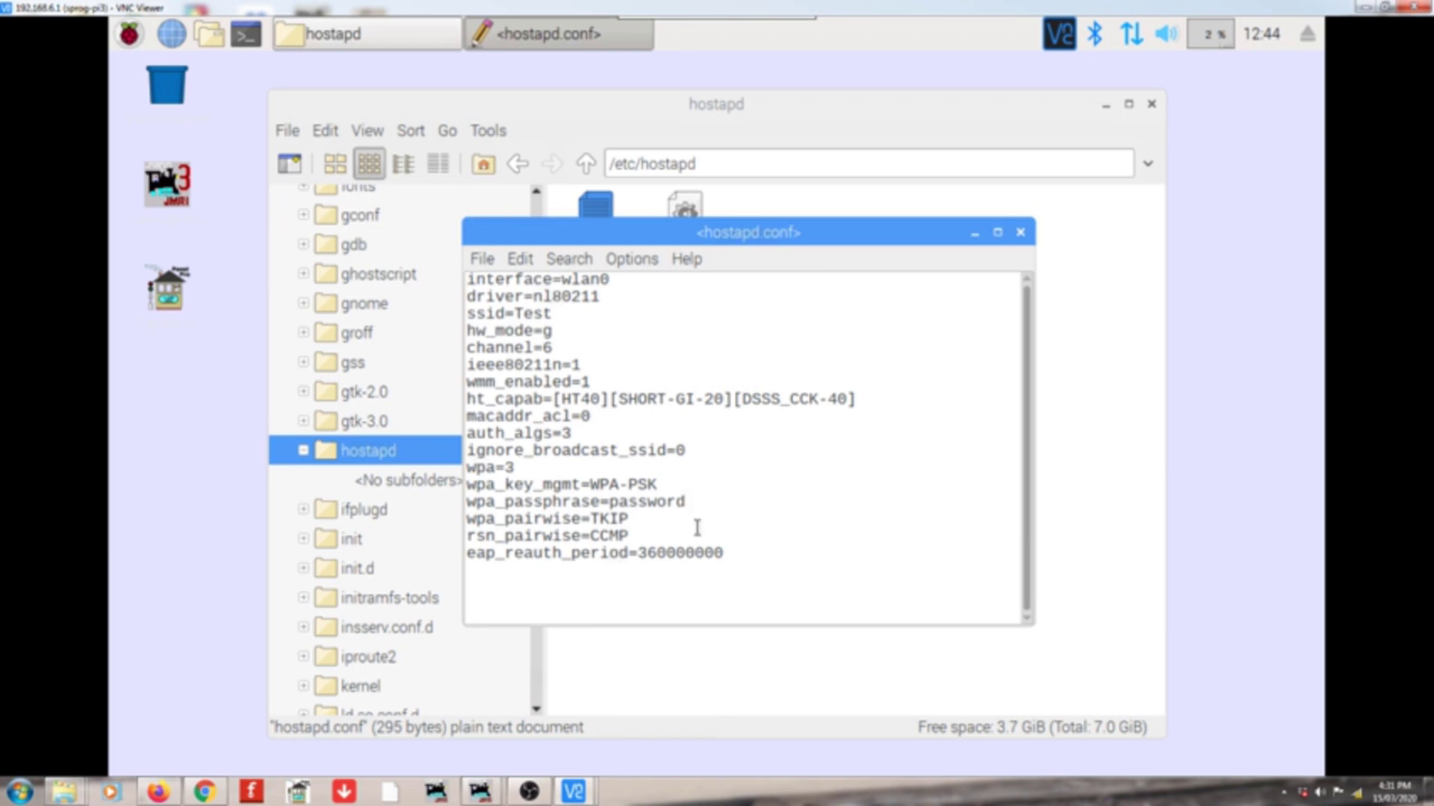
{"action": "left_click", "coordinate": [1021, 233]}
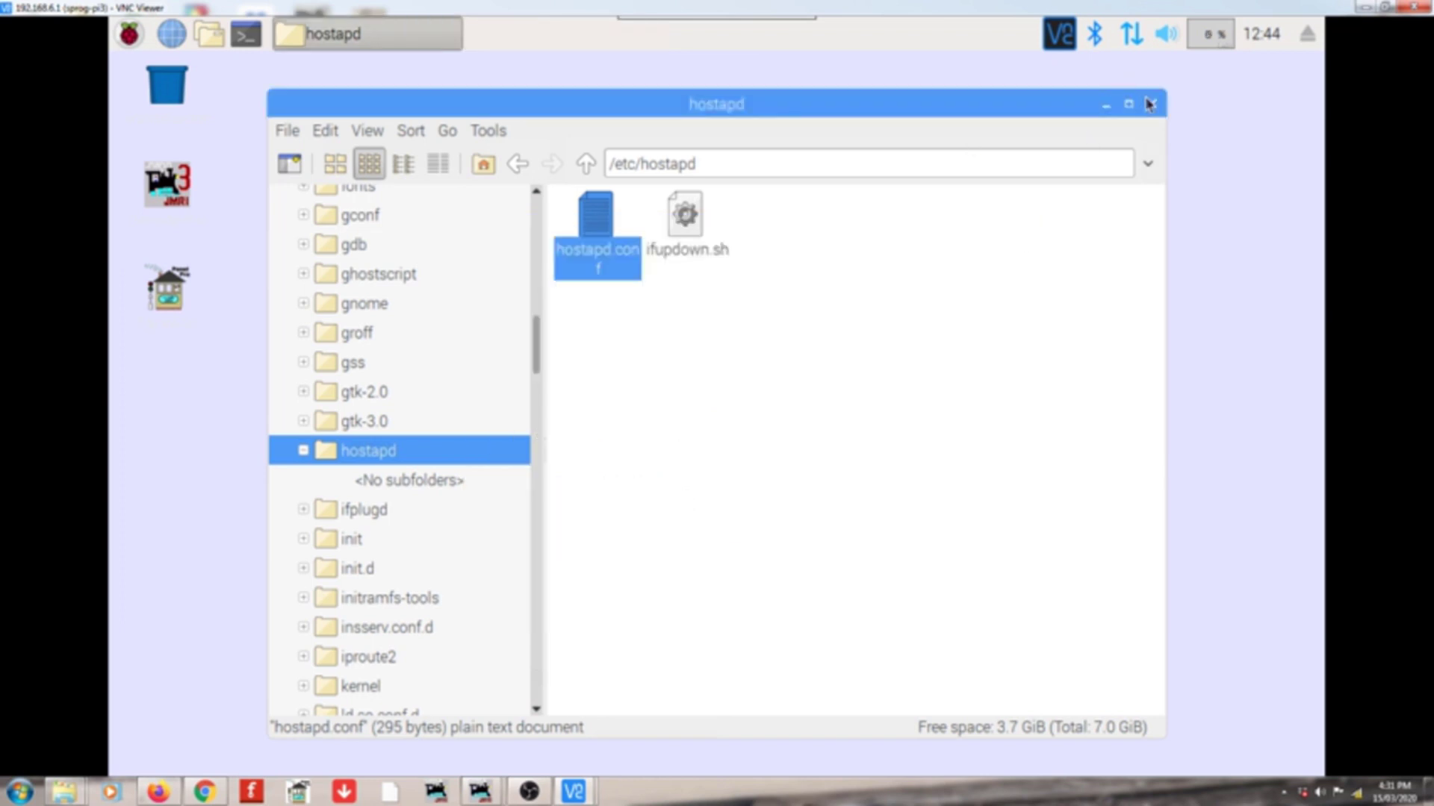
Close the file manager and bring up the Raspberry menu's Shutdown options to reboot.
{"action": "left_click", "coordinate": [1151, 106]}
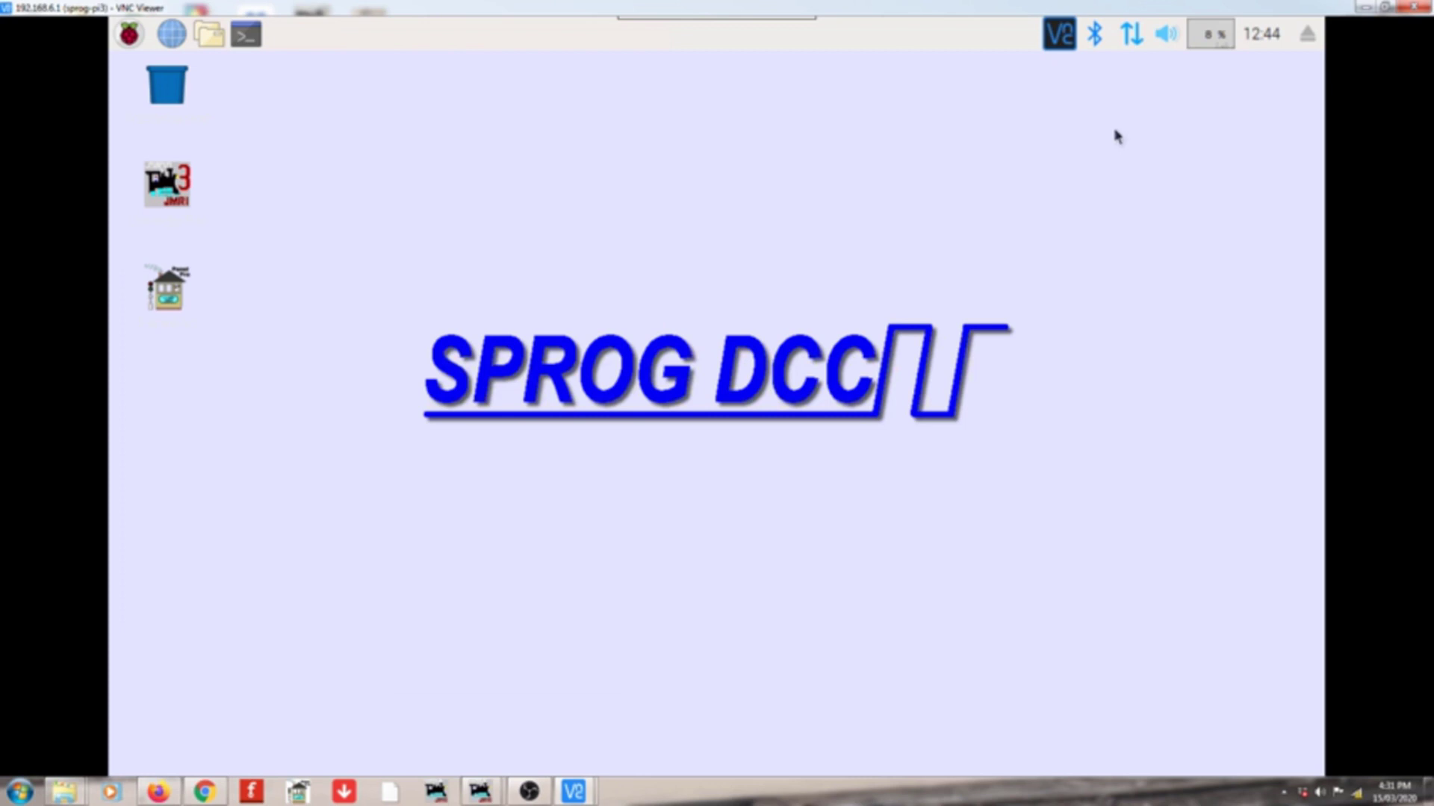
{"action": "left_click", "coordinate": [129, 34]}
{"action": "left_click", "coordinate": [228, 394]}
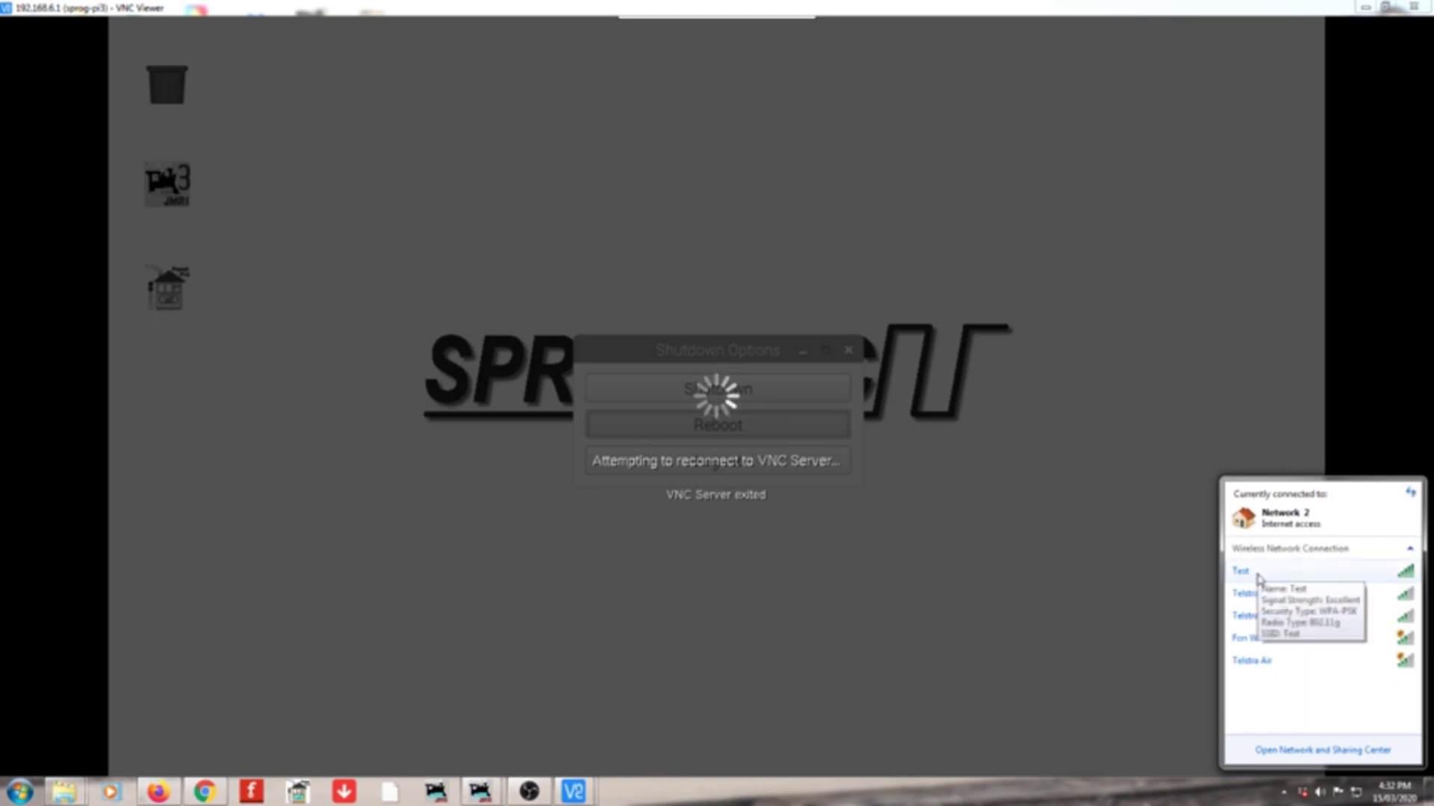
Join the Test Wi-Fi network with security key 'password' and check the connection status.
{"action": "left_click", "coordinate": [1346, 574]}
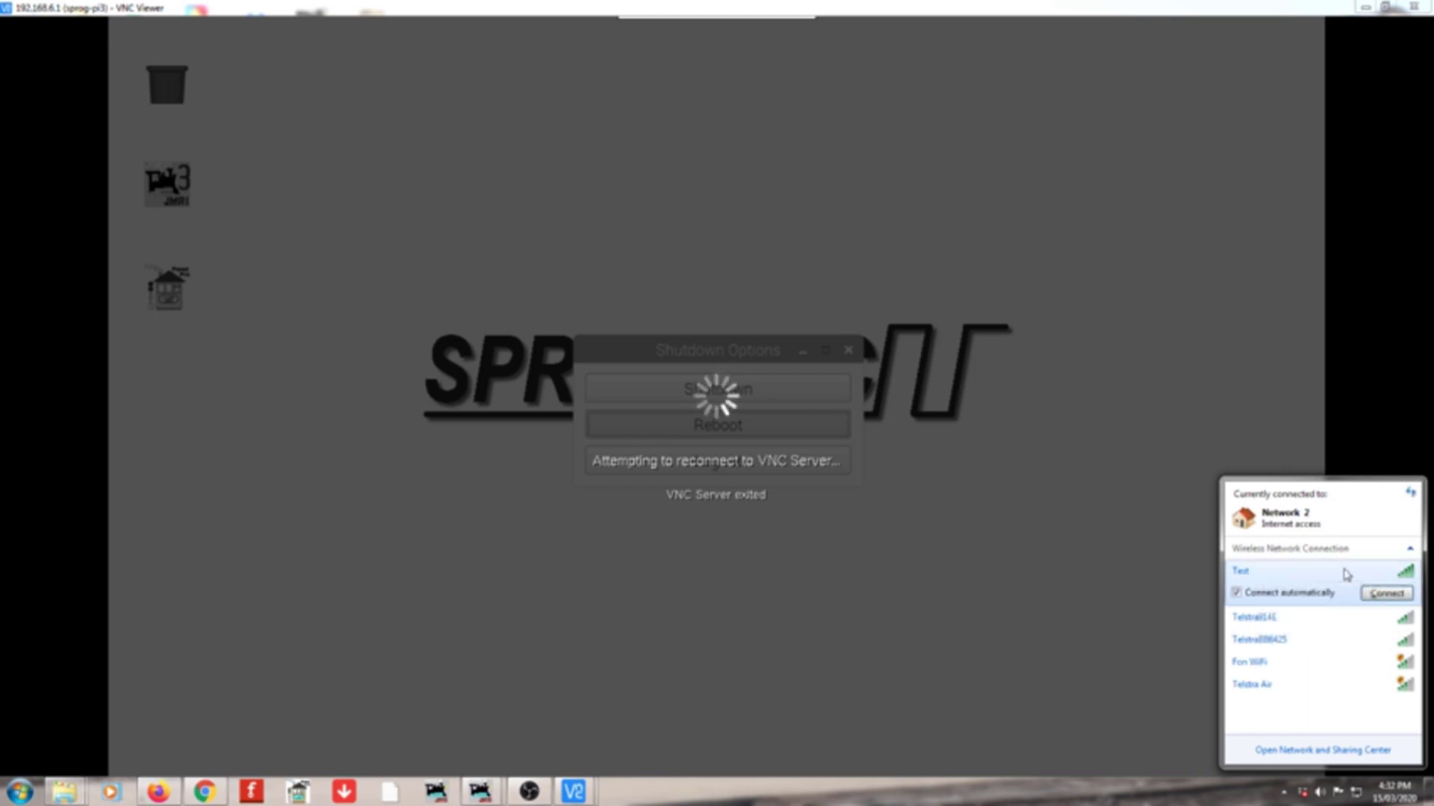
{"action": "left_click", "coordinate": [1385, 593]}
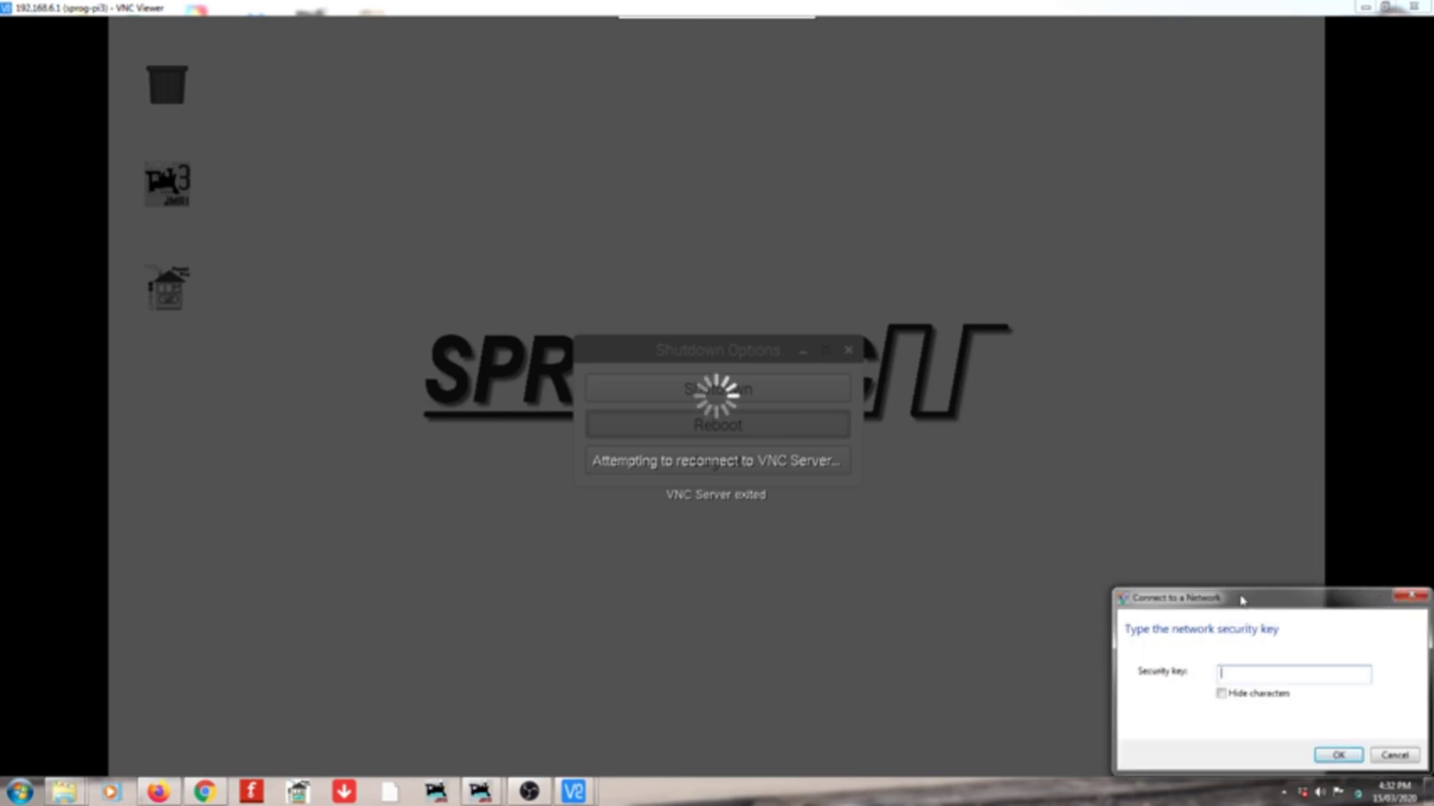
{"action": "type", "text": "password"}
{"action": "key", "text": "Return"}
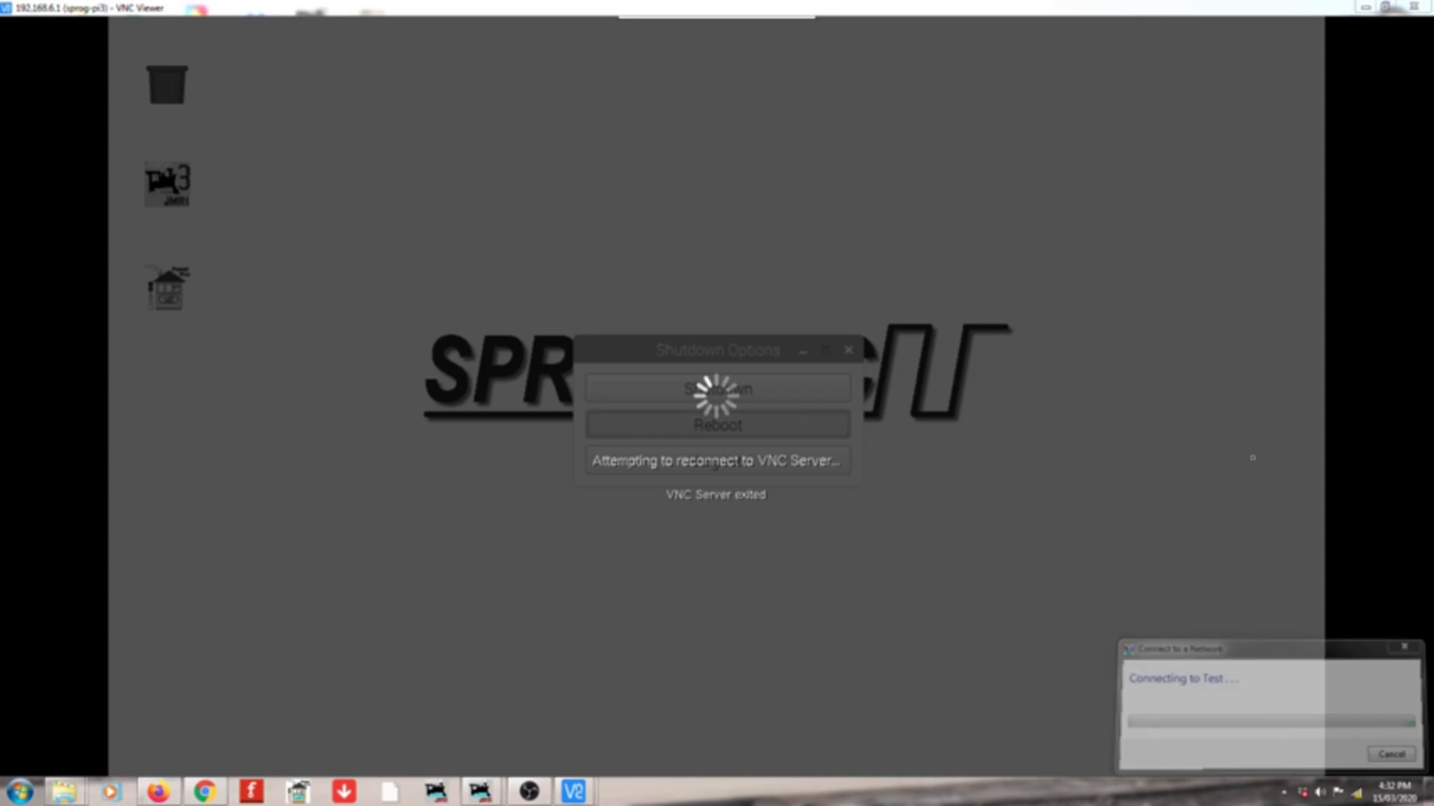
{"action": "left_click", "coordinate": [1355, 796]}
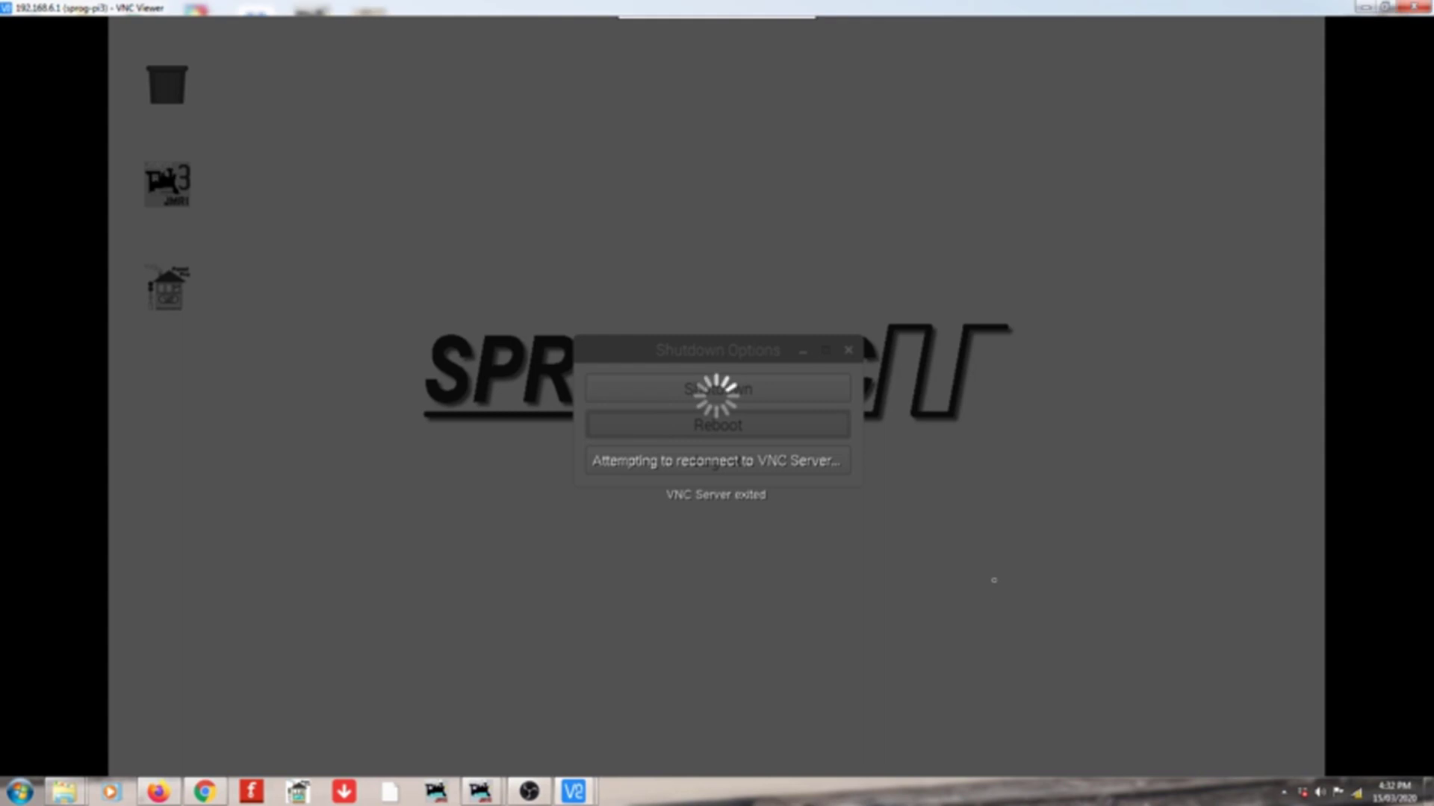
Reopen the 192.168.6.1 session full screen and confirm the PC is connected to Test.
{"action": "left_click", "coordinate": [1411, 9]}
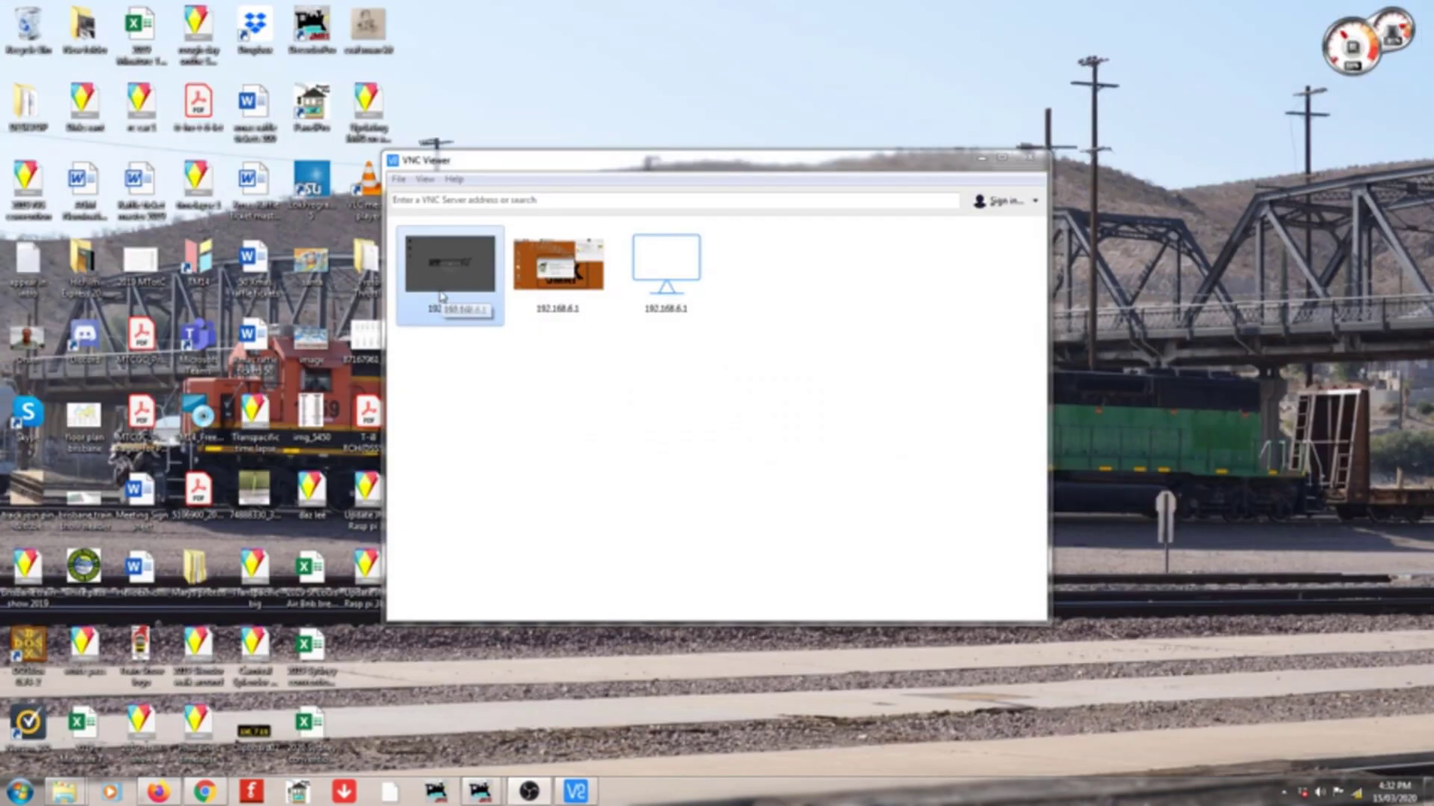
{"action": "double_click", "coordinate": [449, 269]}
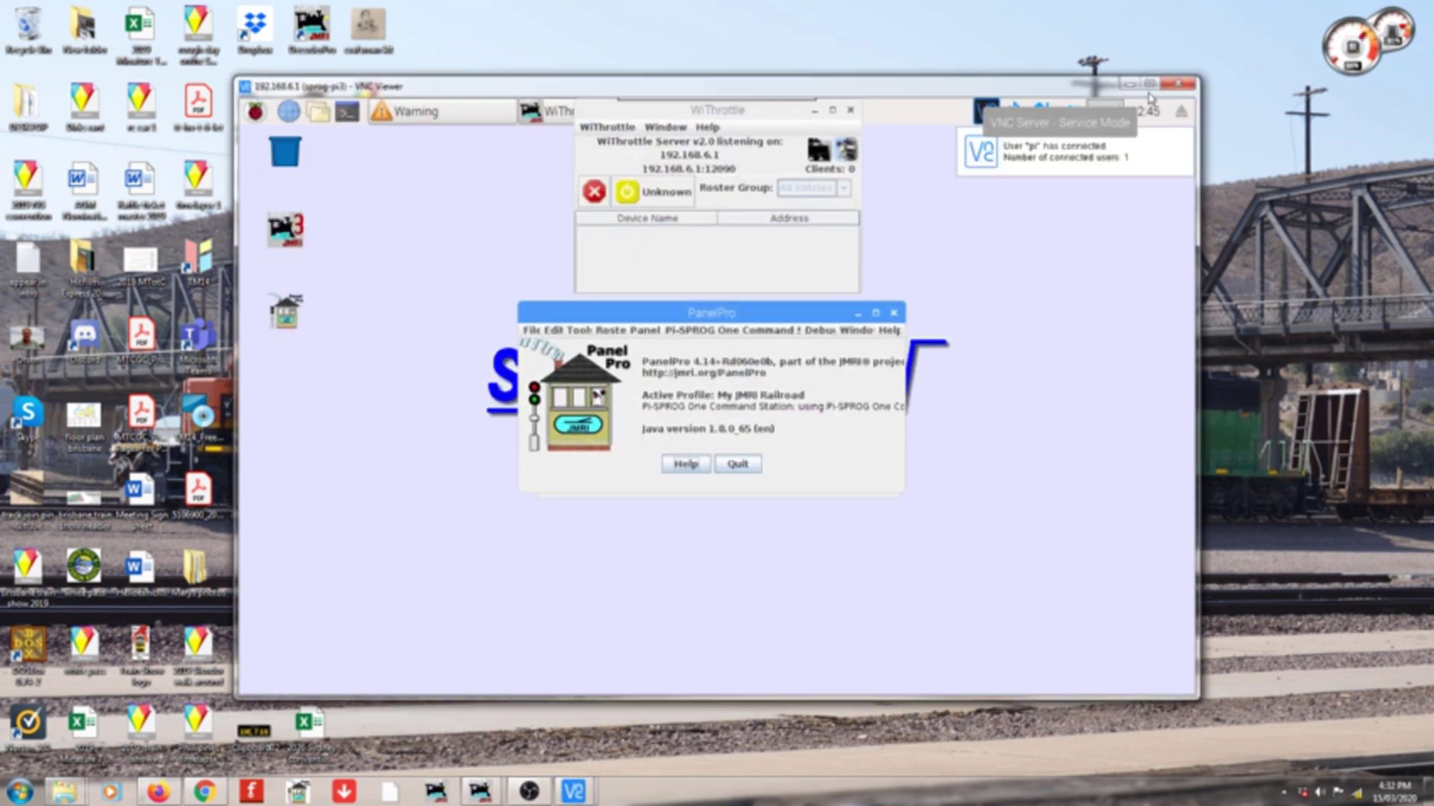
{"action": "left_click", "coordinate": [1151, 85]}
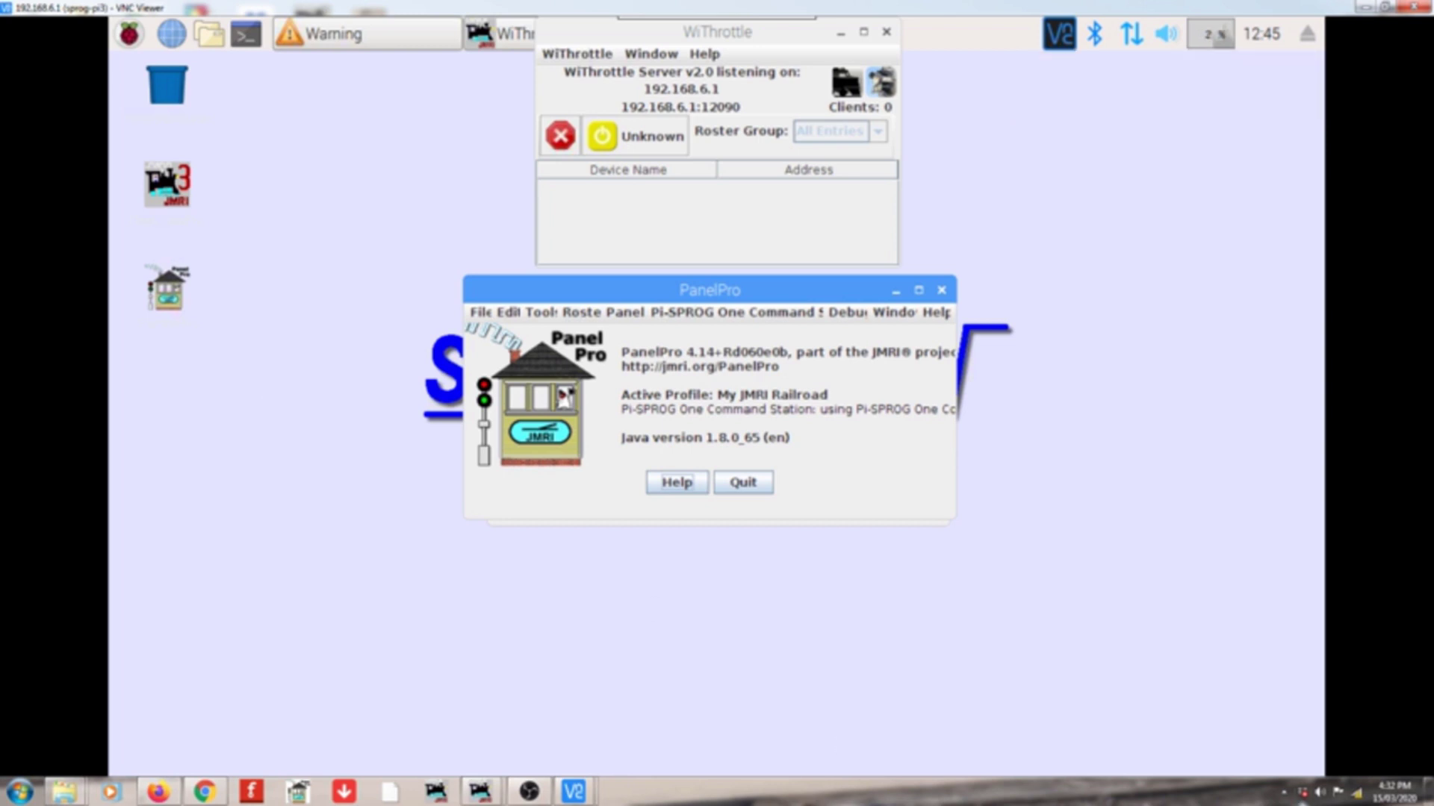
{"action": "left_click", "coordinate": [1358, 795]}
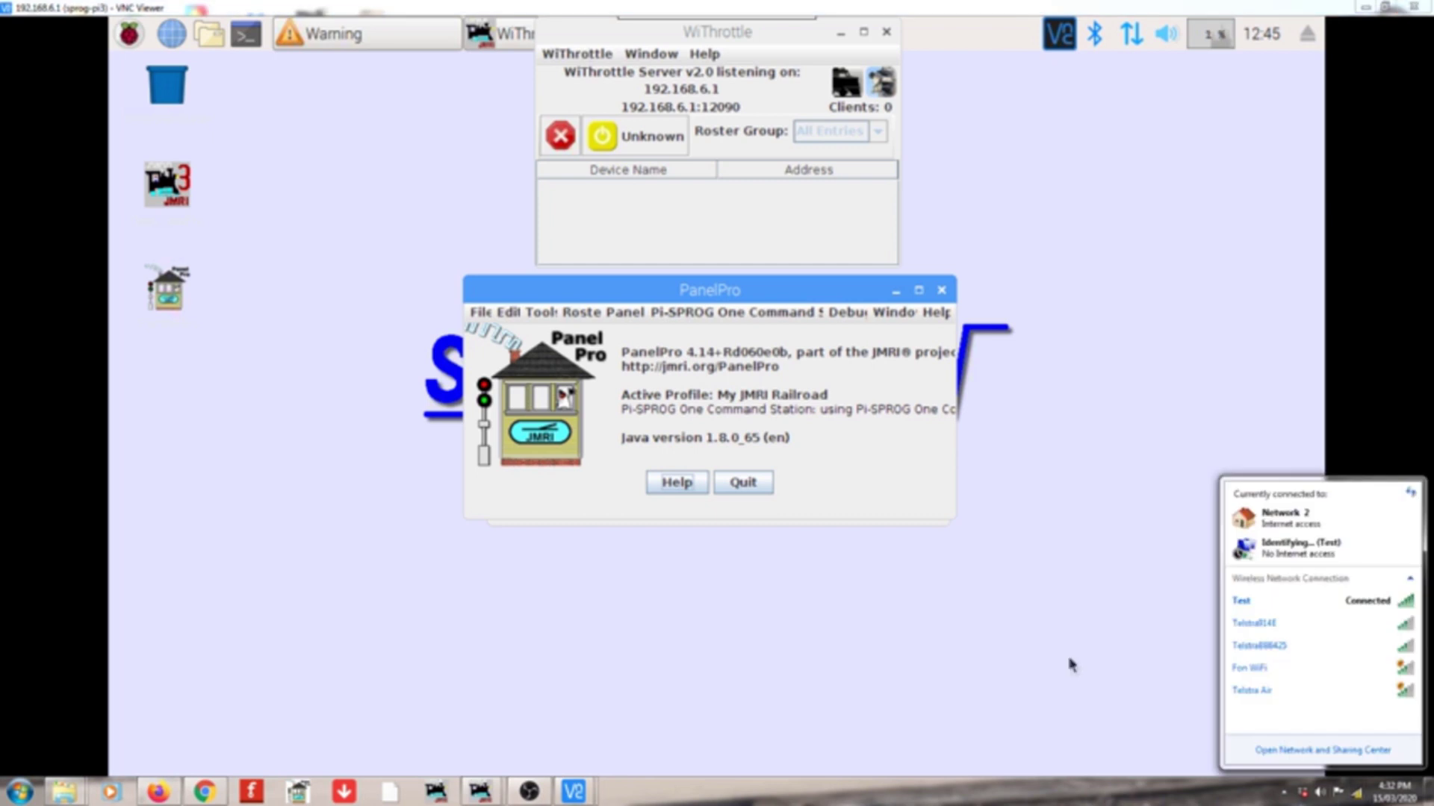
{"action": "left_click", "coordinate": [1099, 666]}
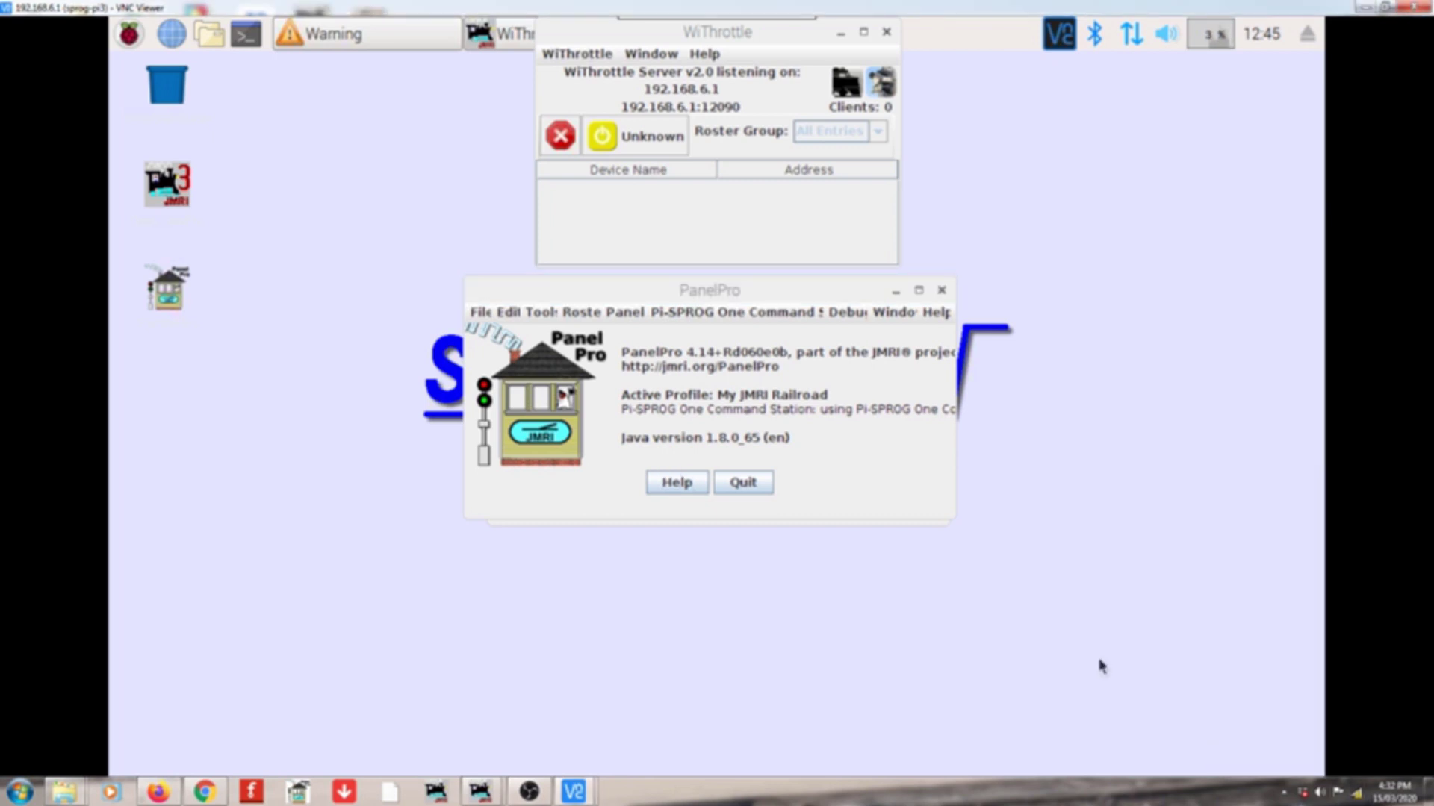